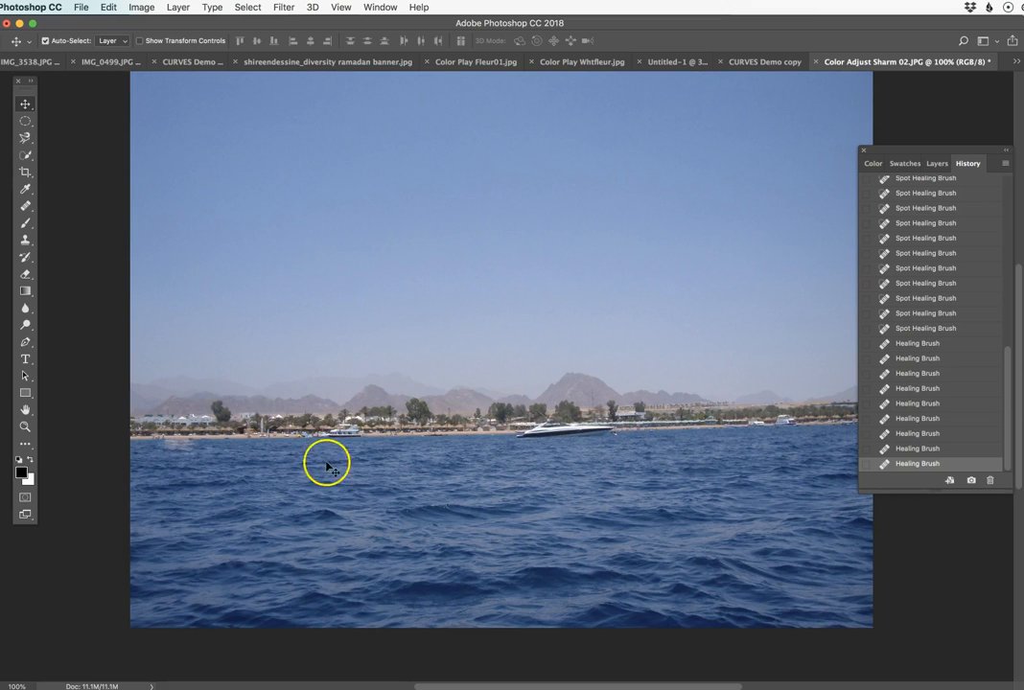
pyautogui.click(24, 121)
pyautogui.click(84, 120)
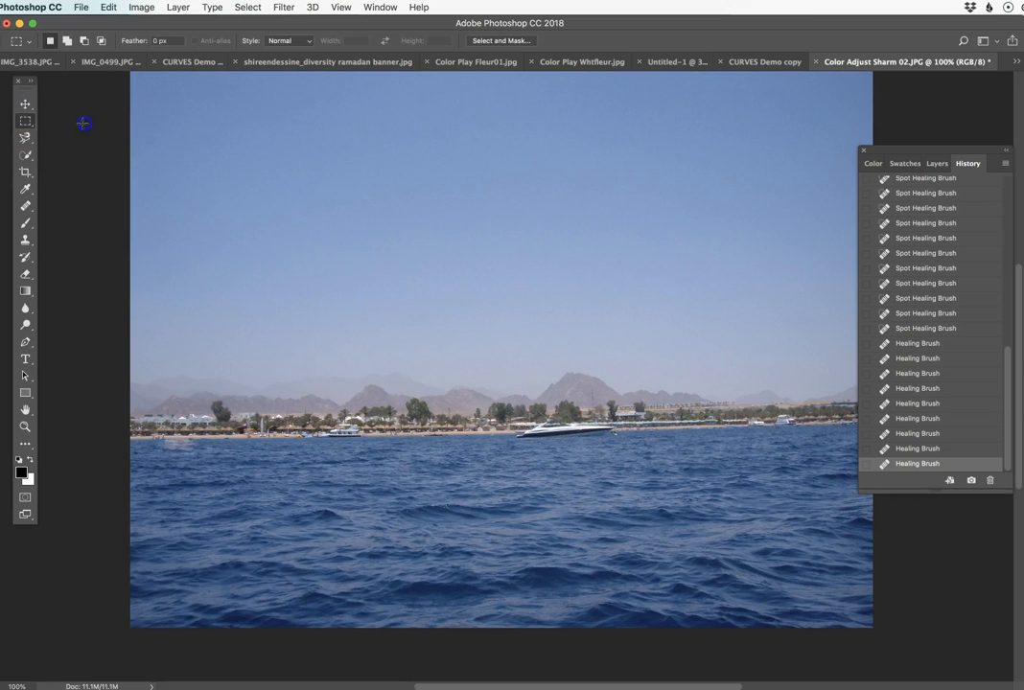
pyautogui.moveTo(25, 206); pyautogui.dragTo(70, 205)
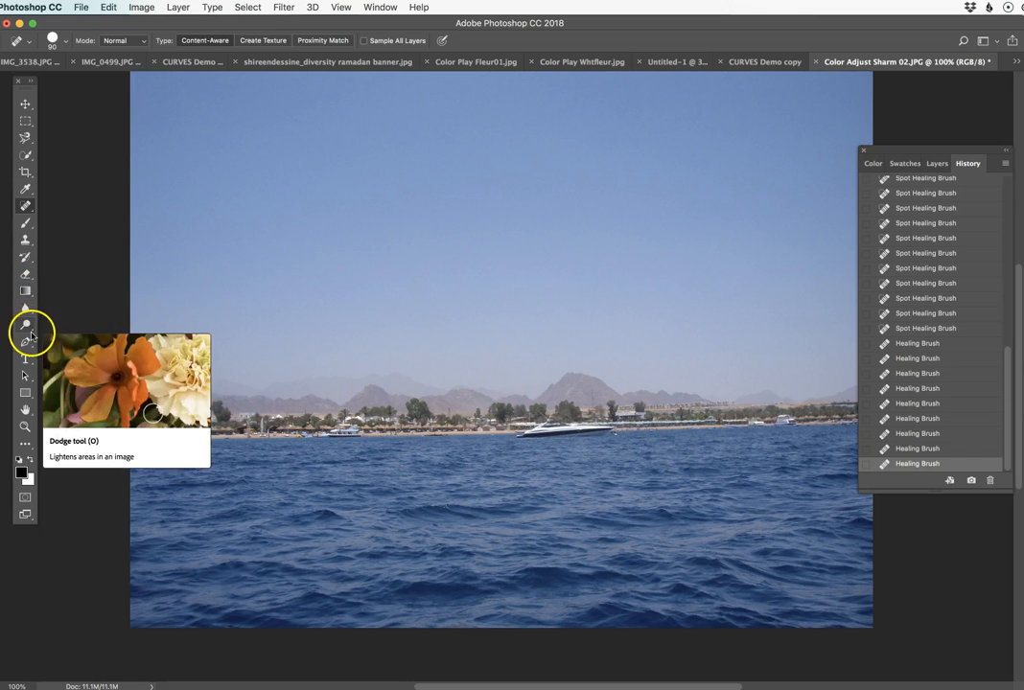
pyautogui.moveTo(25, 242); pyautogui.dragTo(81, 242)
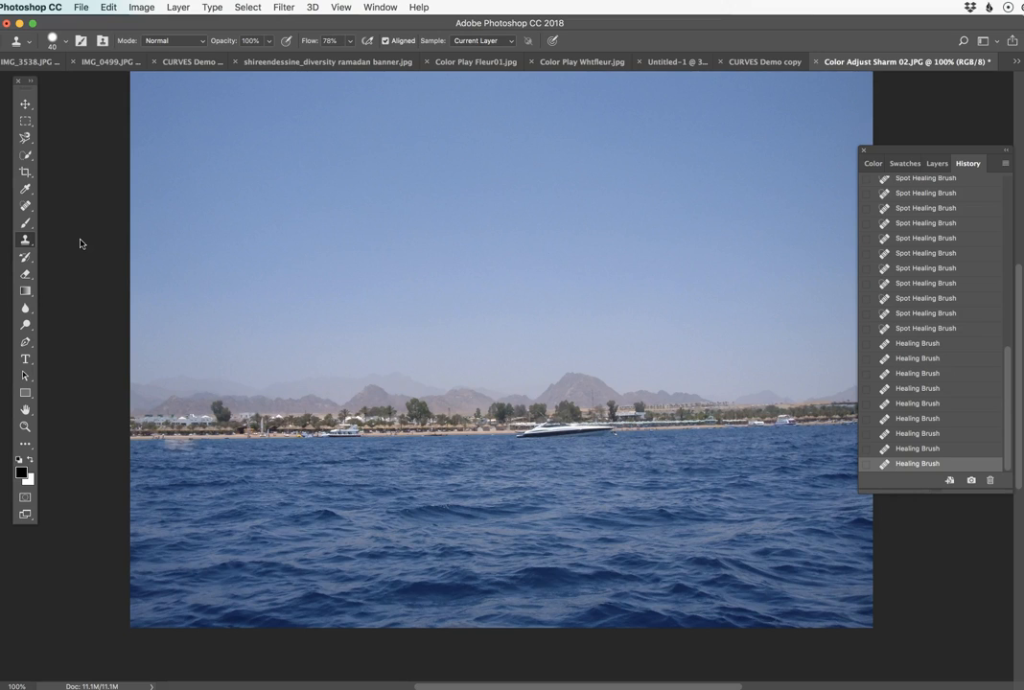
# Retouch the white glints on the waves in the middle of the water with the Spot Healing Brush.
pyautogui.click(26, 206)
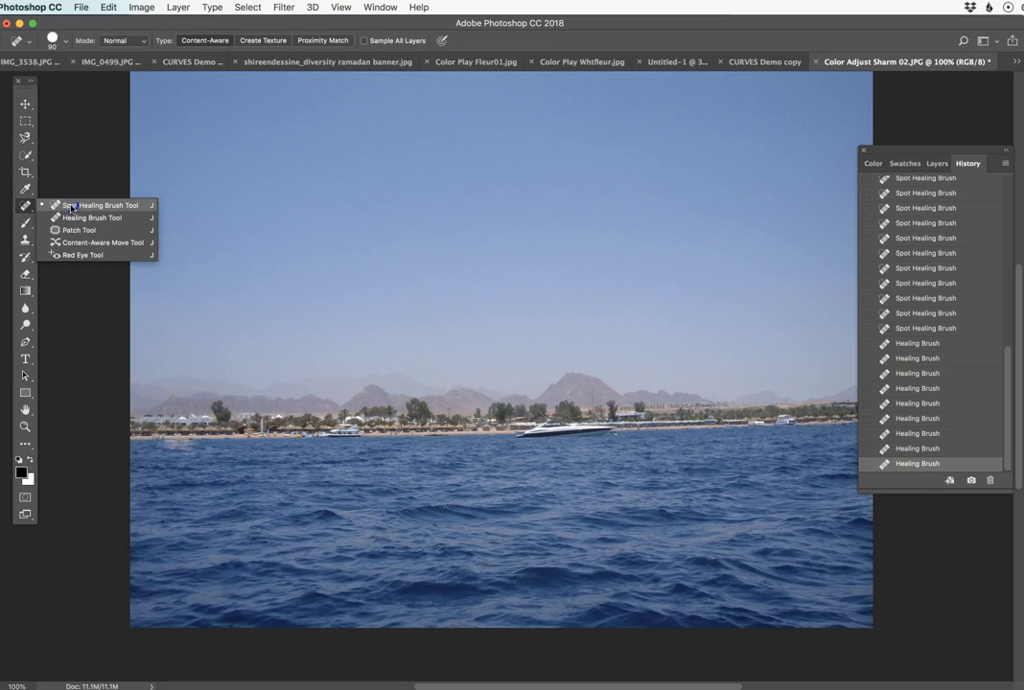
pyautogui.click(70, 208)
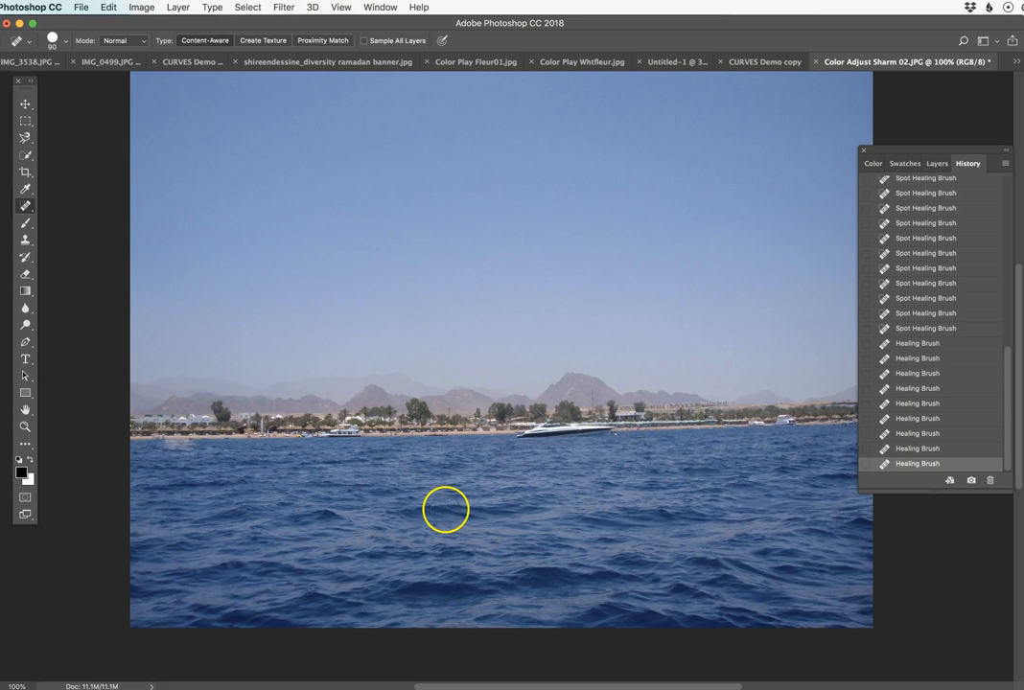
pyautogui.scroll(1, 446, 510)
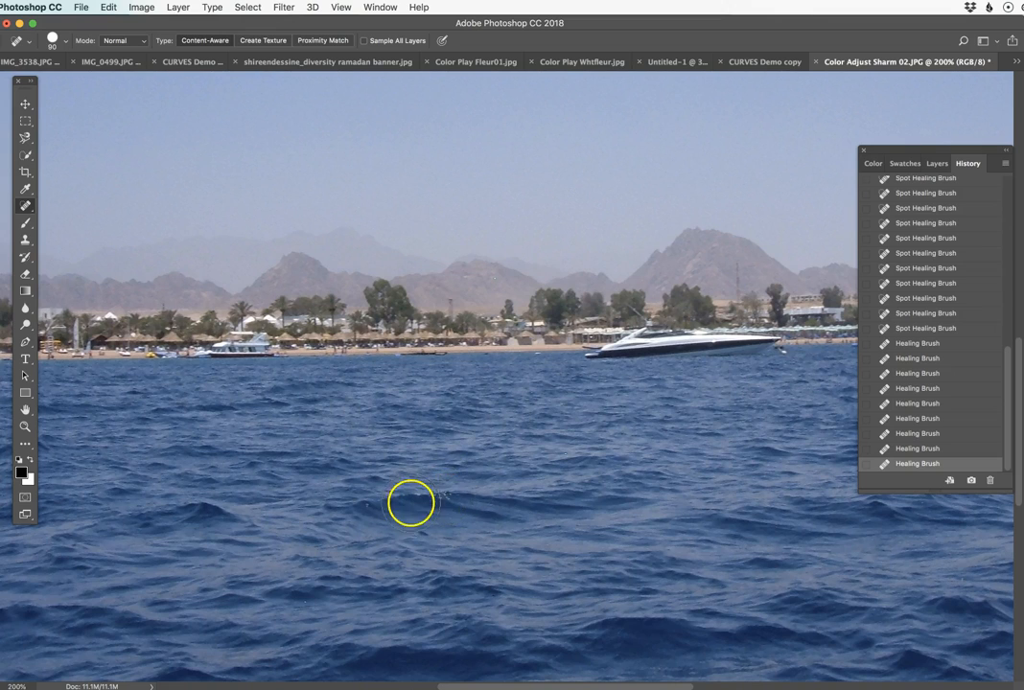
pyautogui.click(443, 497)
pyautogui.moveTo(443, 496); pyautogui.dragTo(403, 497)
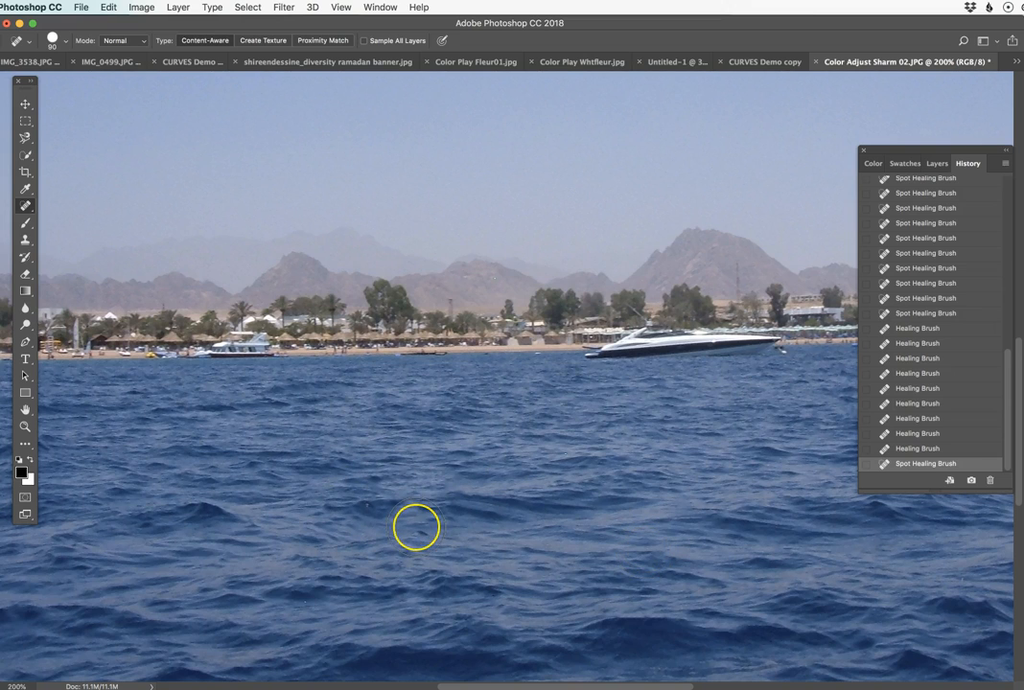
pyautogui.click(565, 462)
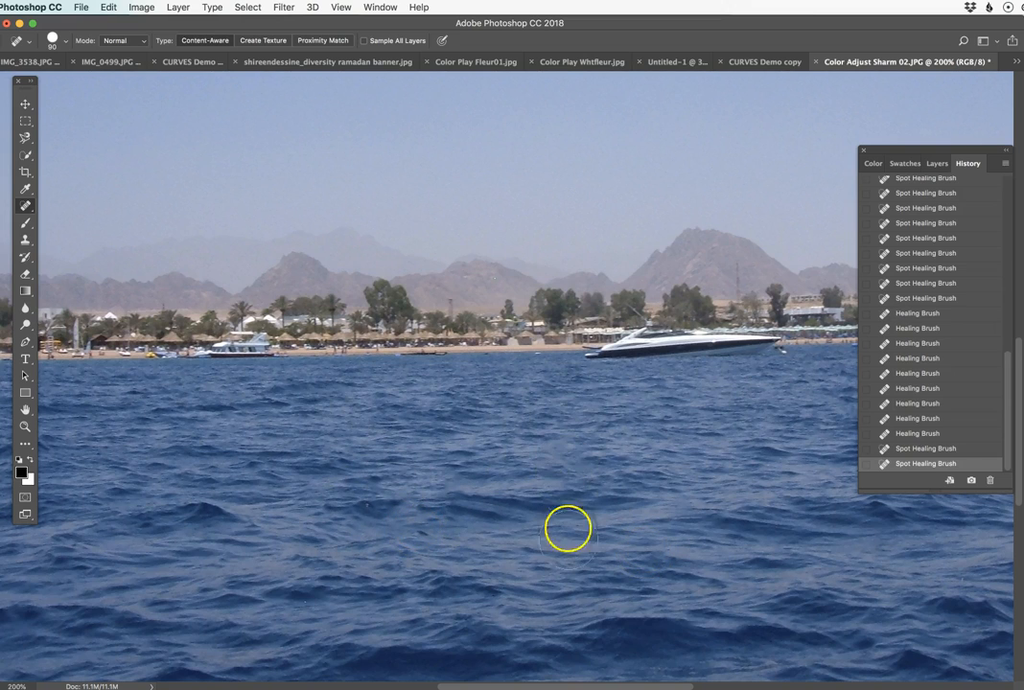
pyautogui.keyDown('alt'); pyautogui.click(486, 550); pyautogui.keyUp('alt')
pyautogui.moveTo(405, 434)
pyautogui.mouseDown()
pyautogui.moveTo(406, 547)
pyautogui.moveTo(393, 554)
pyautogui.mouseUp()
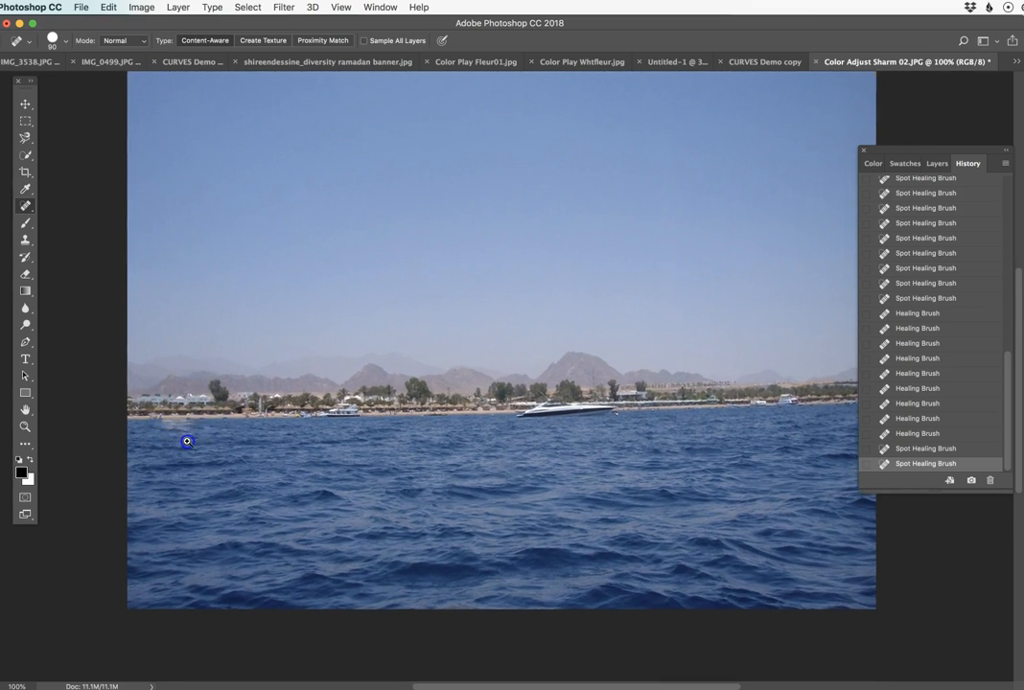
# Roll the photo back to the Image Size history state just before the run of healing strokes.
pyautogui.keyDown('ctrl'); pyautogui.click(185, 432); pyautogui.keyUp('ctrl')
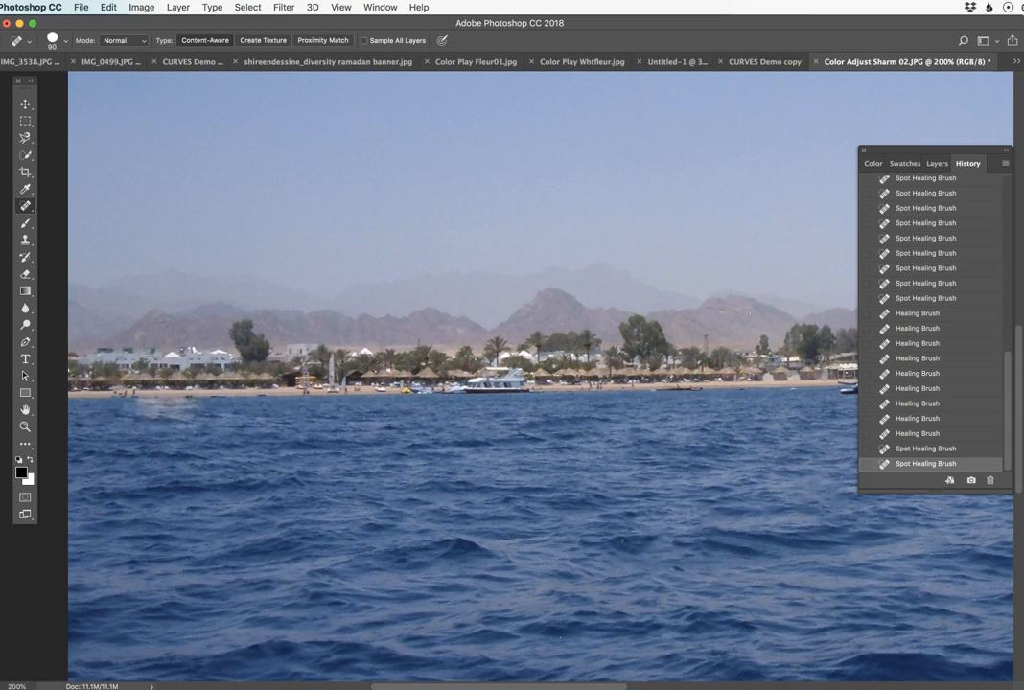
pyautogui.moveTo(1008, 365); pyautogui.dragTo(999, 316)
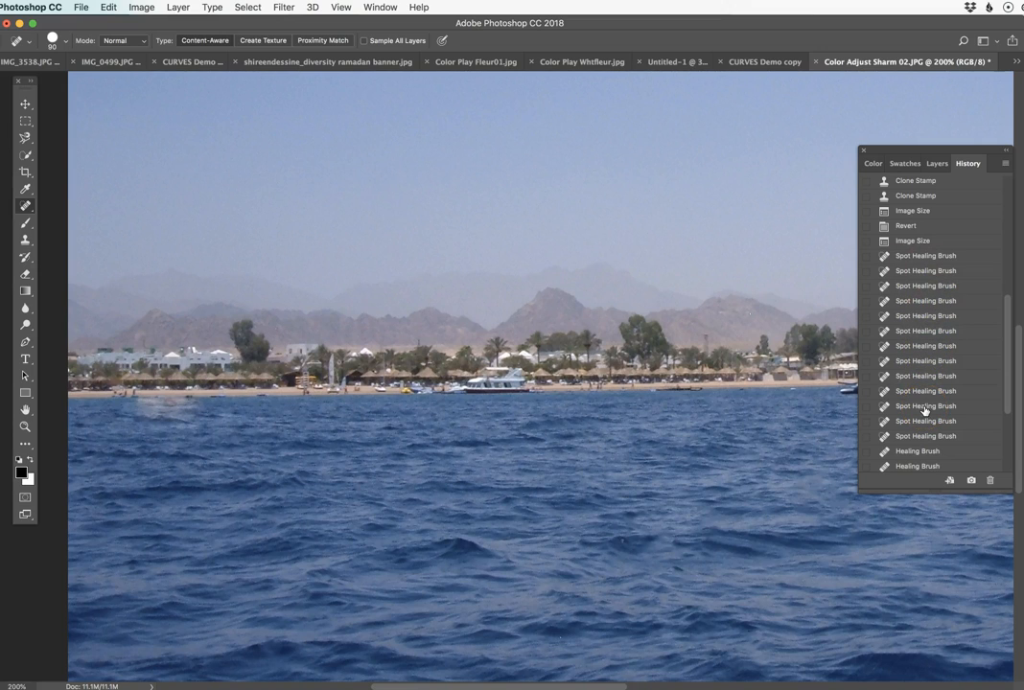
pyautogui.click(923, 241)
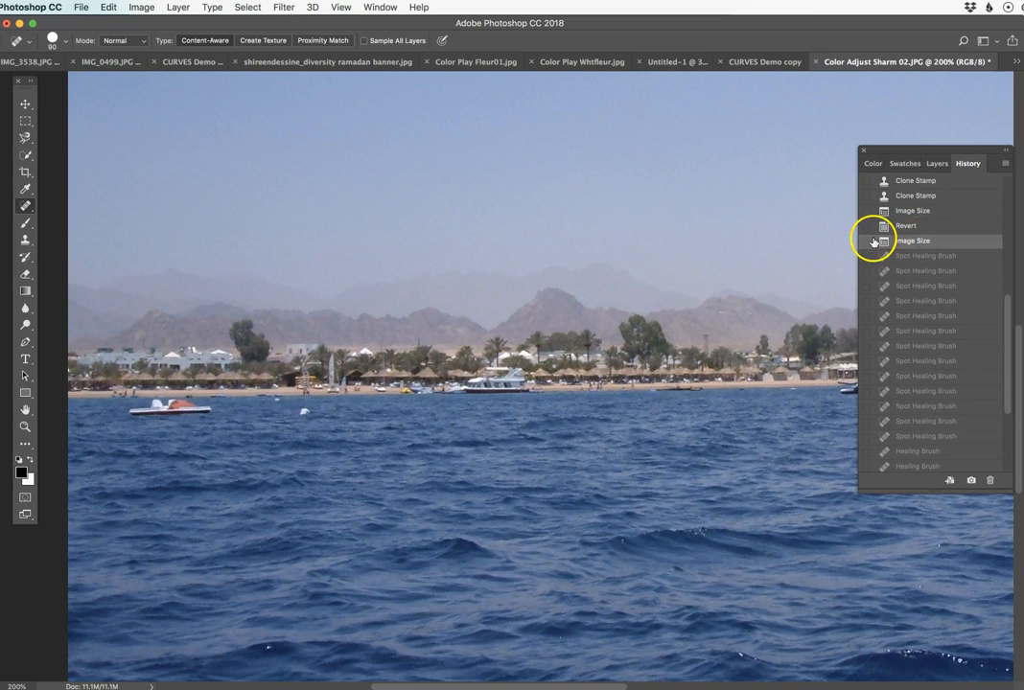
# Frame the small white-and-orange boat near the beach and activate the Clone Stamp tool.
pyautogui.keyDown('super'); pyautogui.click(208, 448); pyautogui.keyUp('super')
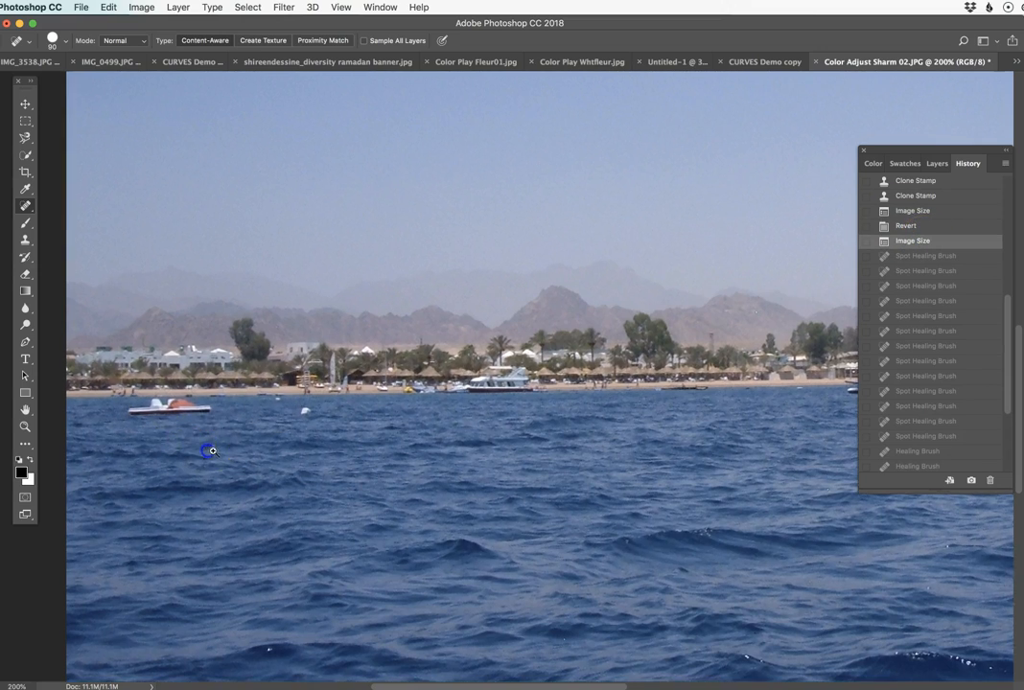
pyautogui.moveTo(158, 419); pyautogui.dragTo(187, 431)
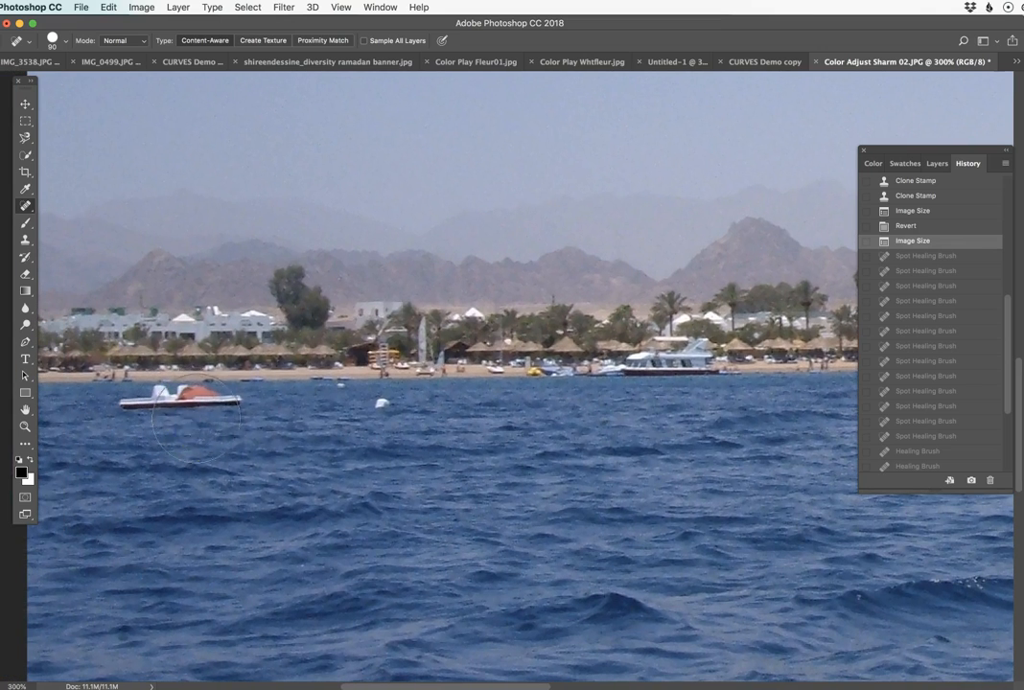
pyautogui.keyDown('alt'); pyautogui.keyDown('super'); pyautogui.click(237, 436); pyautogui.keyUp('super'); pyautogui.keyUp('alt')
pyautogui.keyDown('alt'); pyautogui.keyDown('super'); pyautogui.click(319, 433); pyautogui.keyUp('super'); pyautogui.keyUp('alt')
pyautogui.keyDown('super'); pyautogui.click(436, 391); pyautogui.keyUp('super')
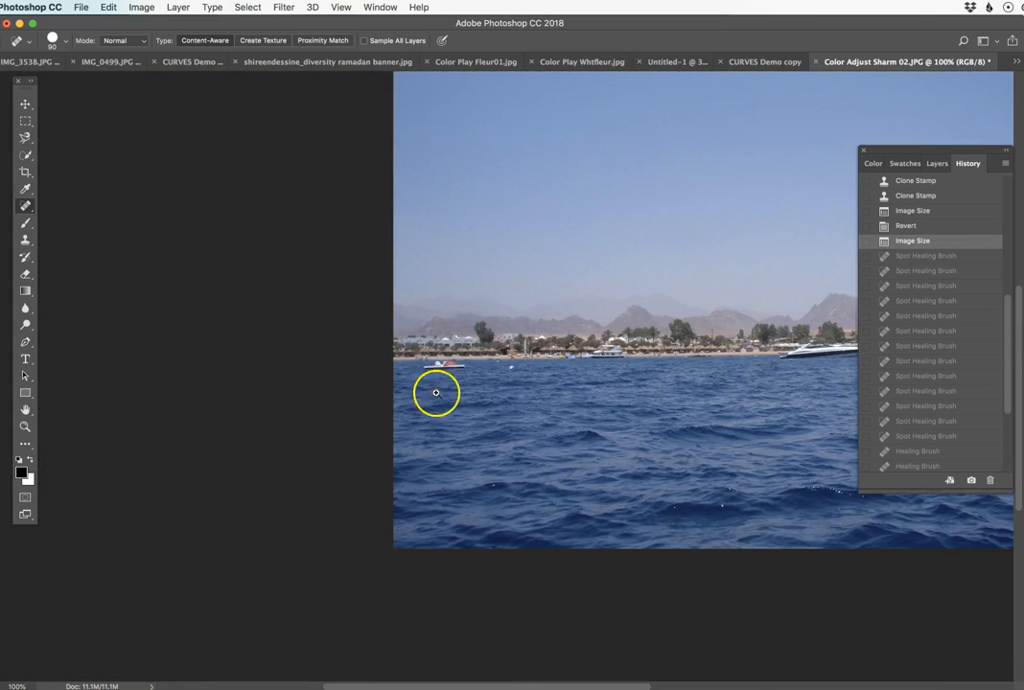
pyautogui.keyDown('super'); pyautogui.click(487, 345); pyautogui.keyUp('super')
pyautogui.moveTo(487, 345); pyautogui.dragTo(344, 390)
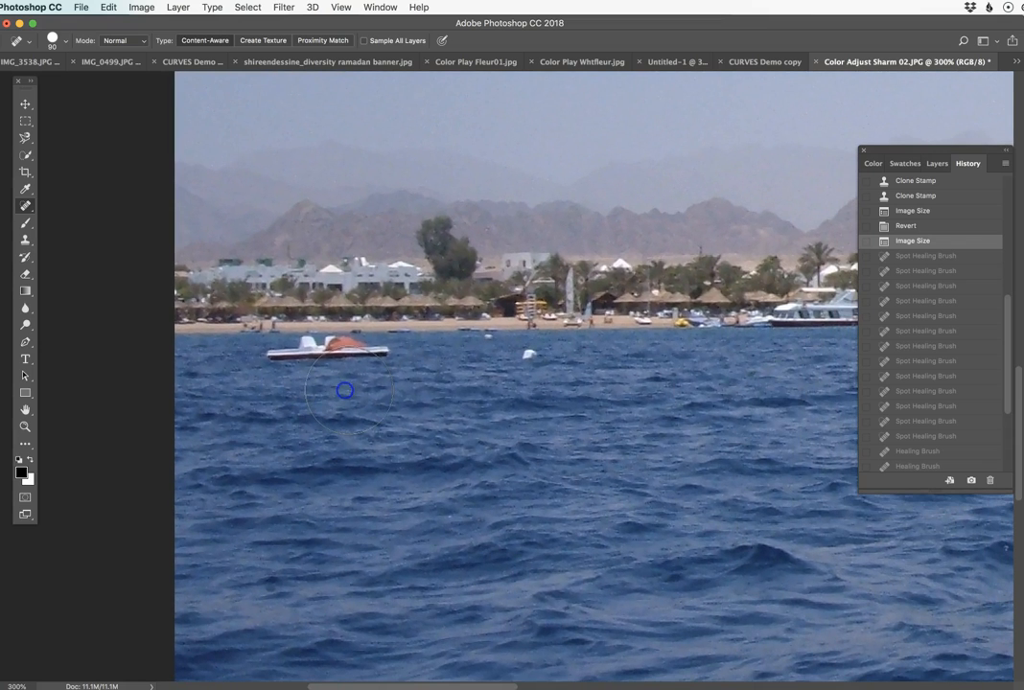
pyautogui.click(22, 242)
pyautogui.click(86, 240)
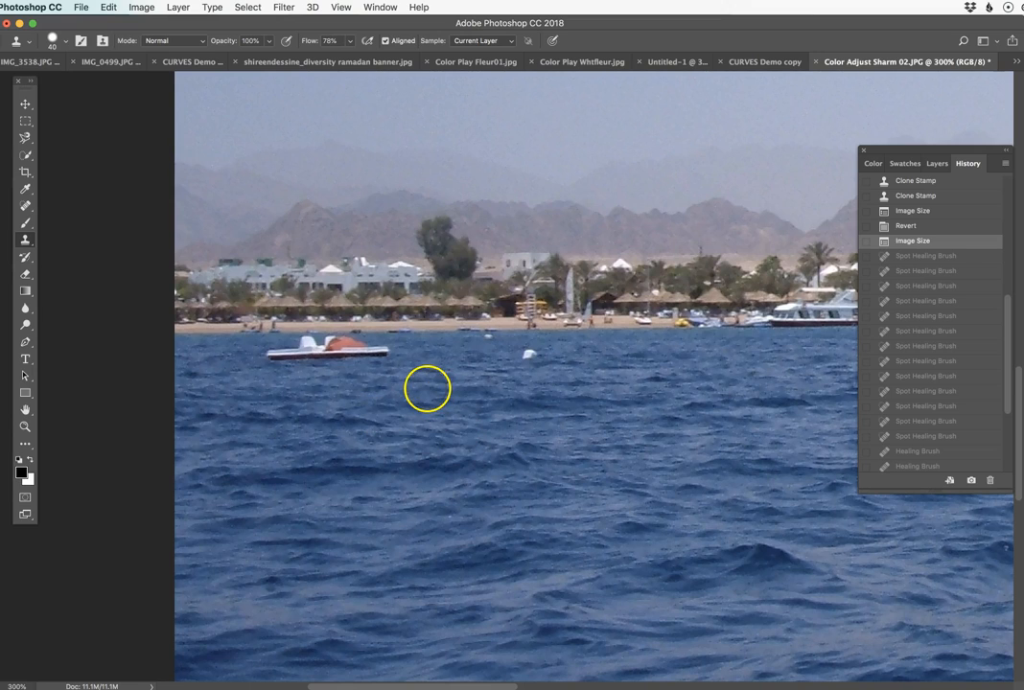
# Try cloning water sampled beside the small boat over the boat's right end.
pyautogui.keyDown('alt'); pyautogui.click(430, 382); pyautogui.keyUp('alt')
pyautogui.moveTo(402, 370)
pyautogui.mouseDown()
pyautogui.moveTo(350, 349)
pyautogui.moveTo(378, 350)
pyautogui.moveTo(332, 350)
pyautogui.mouseUp()
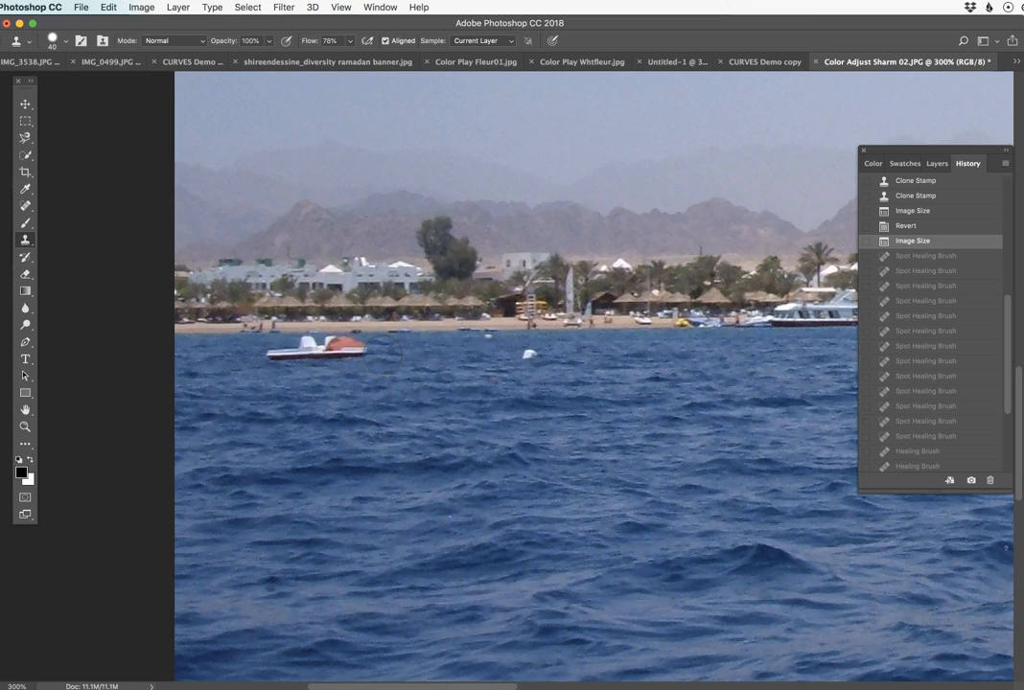
pyautogui.click(395, 353)
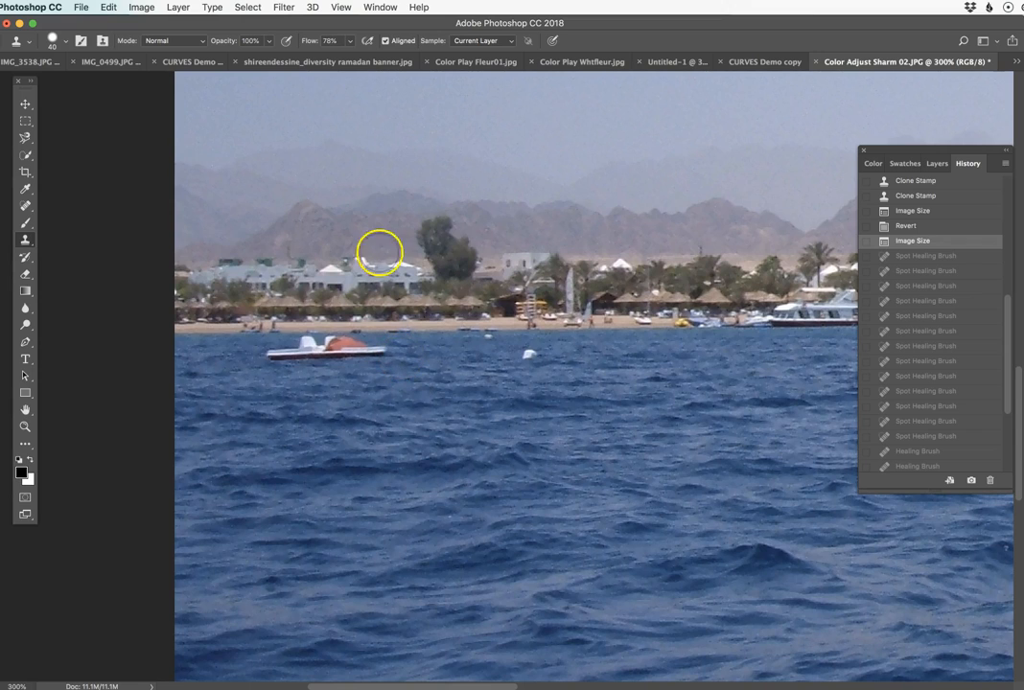
# Set the Clone Stamp brush hardness to 42%.
pyautogui.click(53, 41)
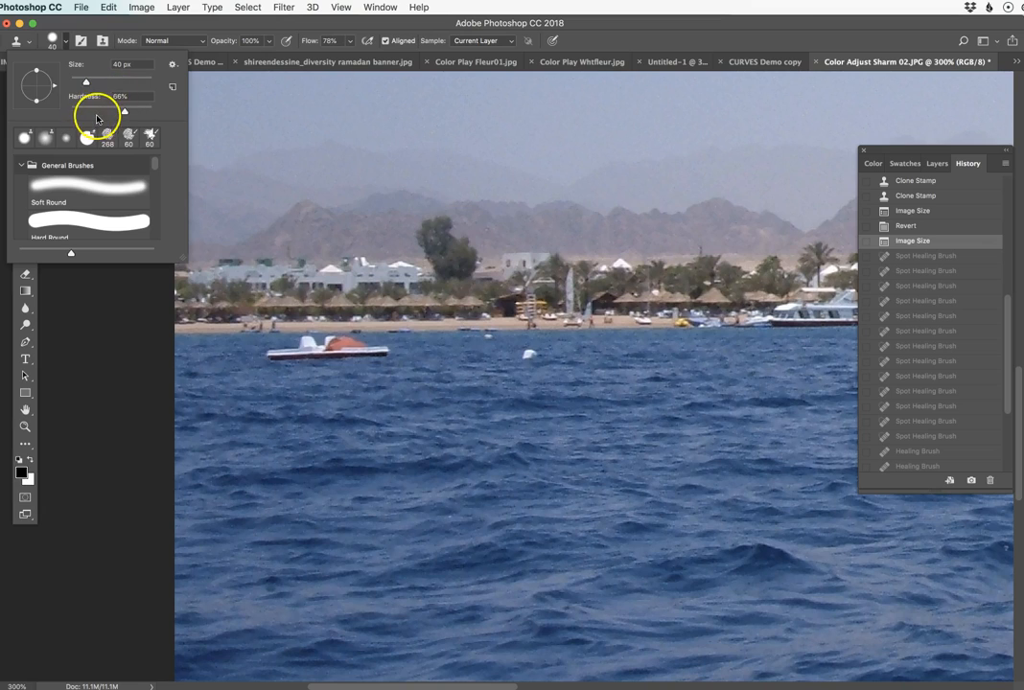
pyautogui.moveTo(122, 113); pyautogui.dragTo(106, 113)
pyautogui.click(393, 356)
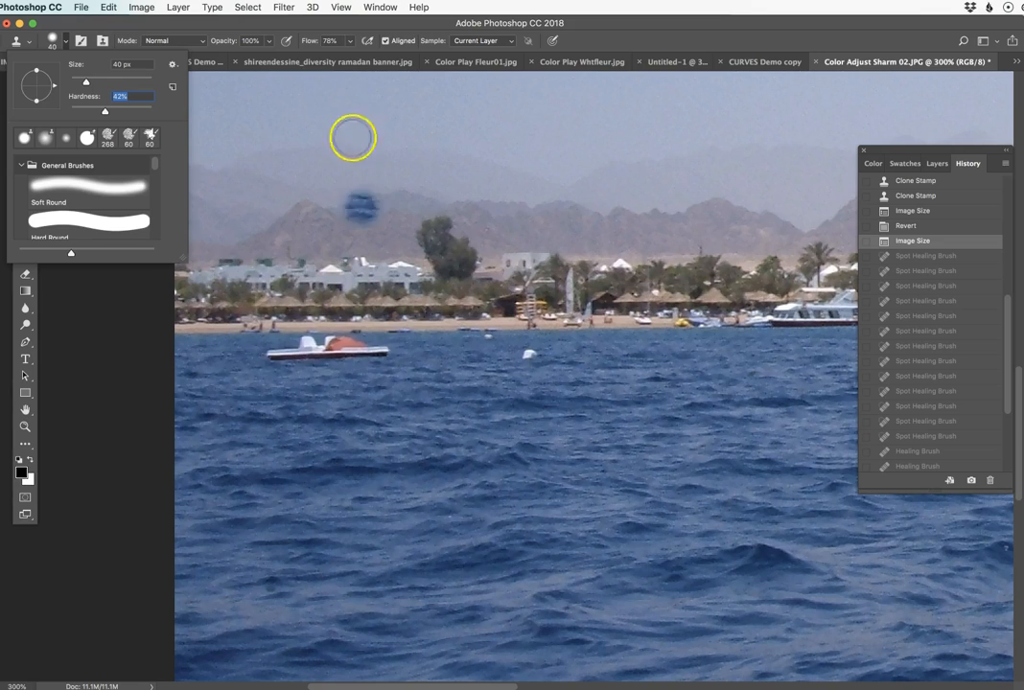
pyautogui.click(410, 25)
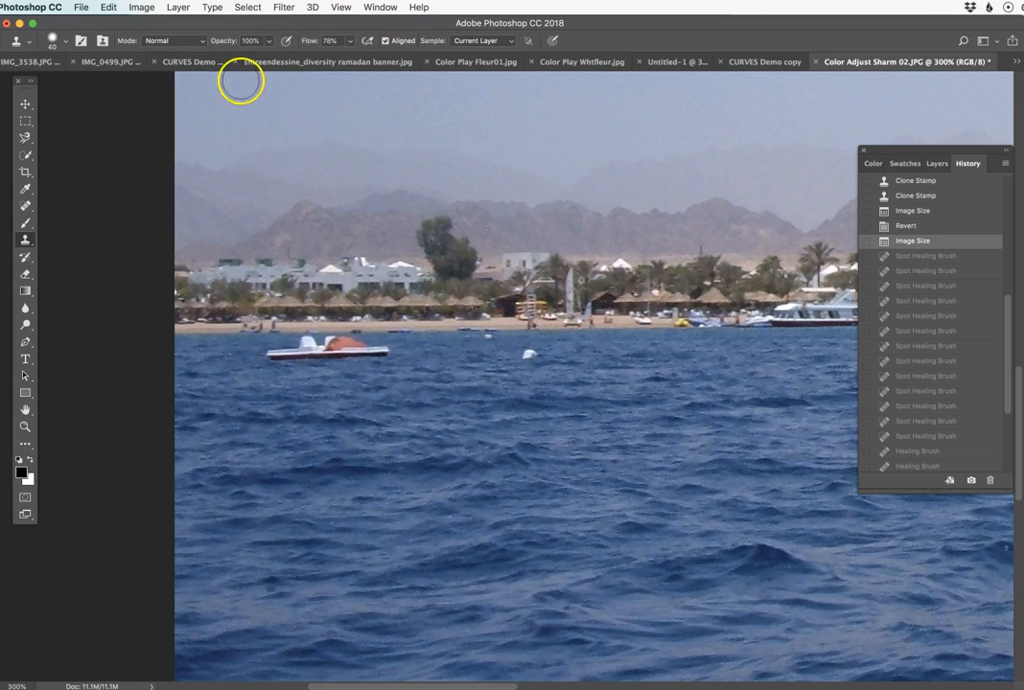
# Set the Clone Stamp flow to 87% and enable airbrush-style build-up.
pyautogui.click(270, 41)
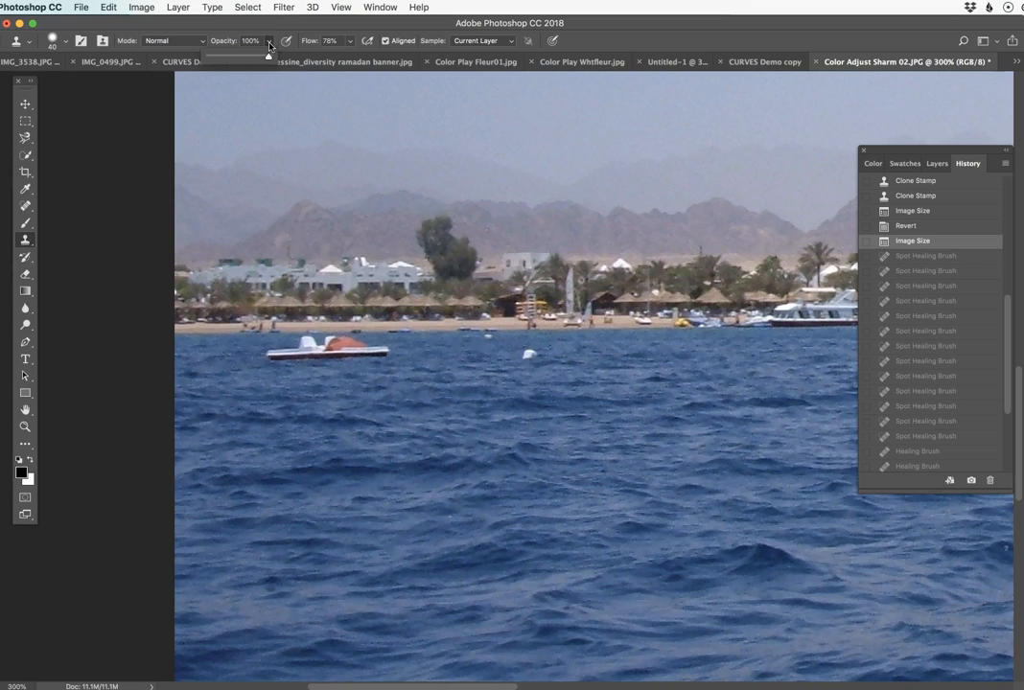
pyautogui.click(269, 43)
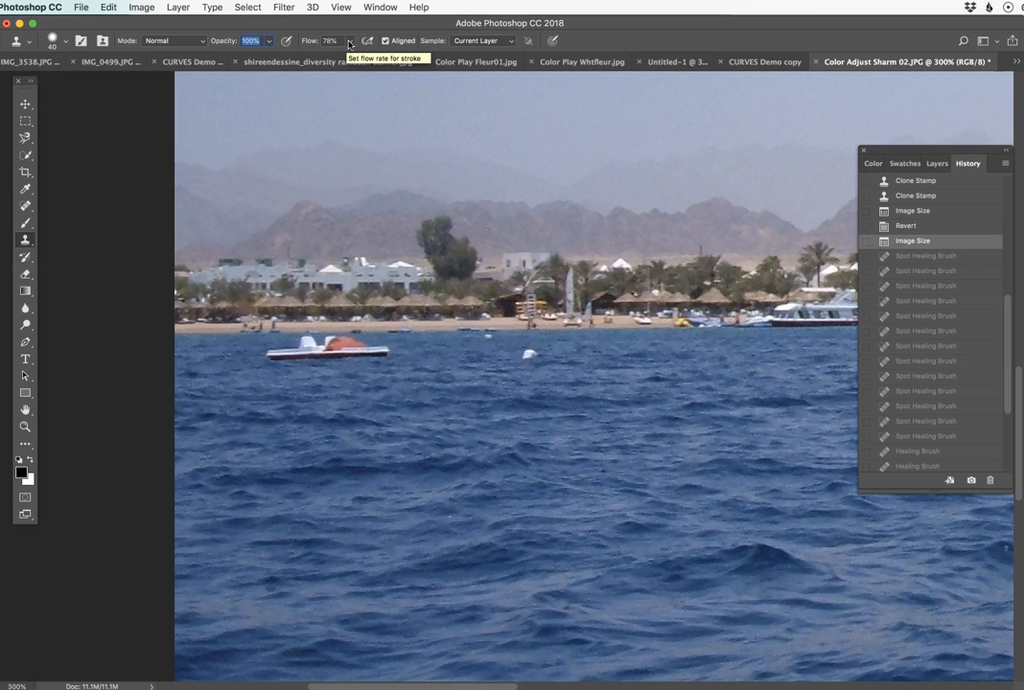
pyautogui.click(349, 43)
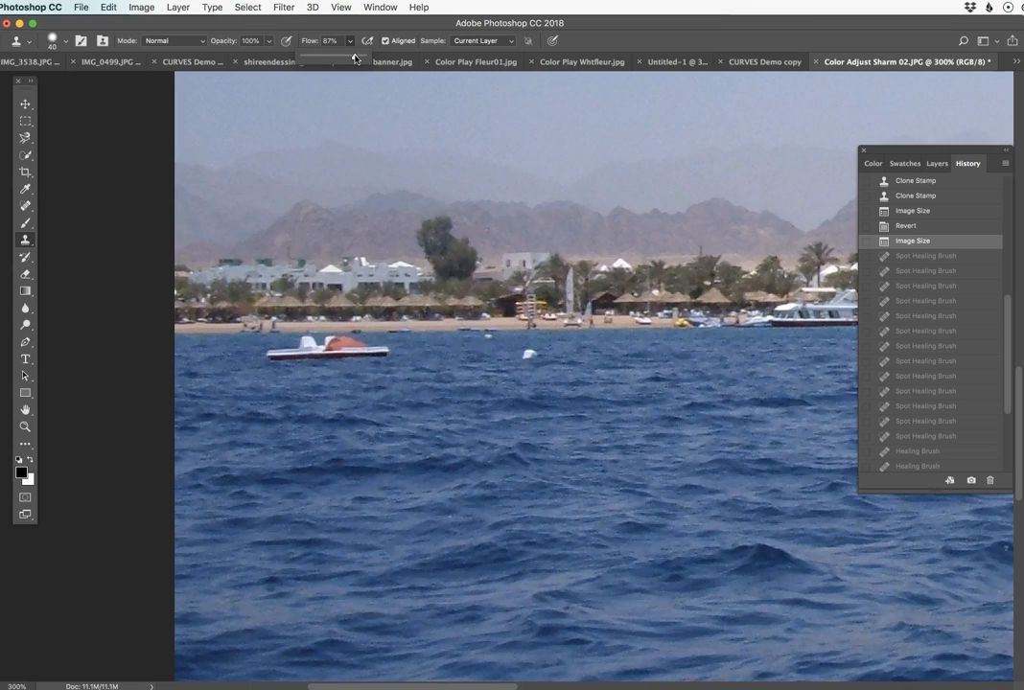
pyautogui.click(311, 42)
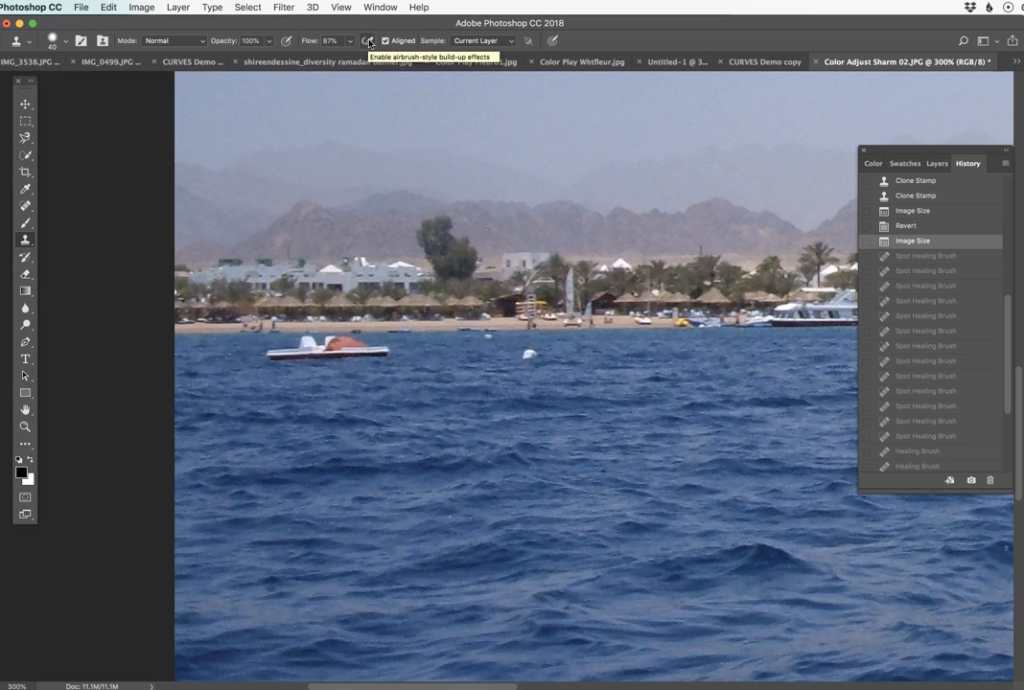
pyautogui.click(368, 41)
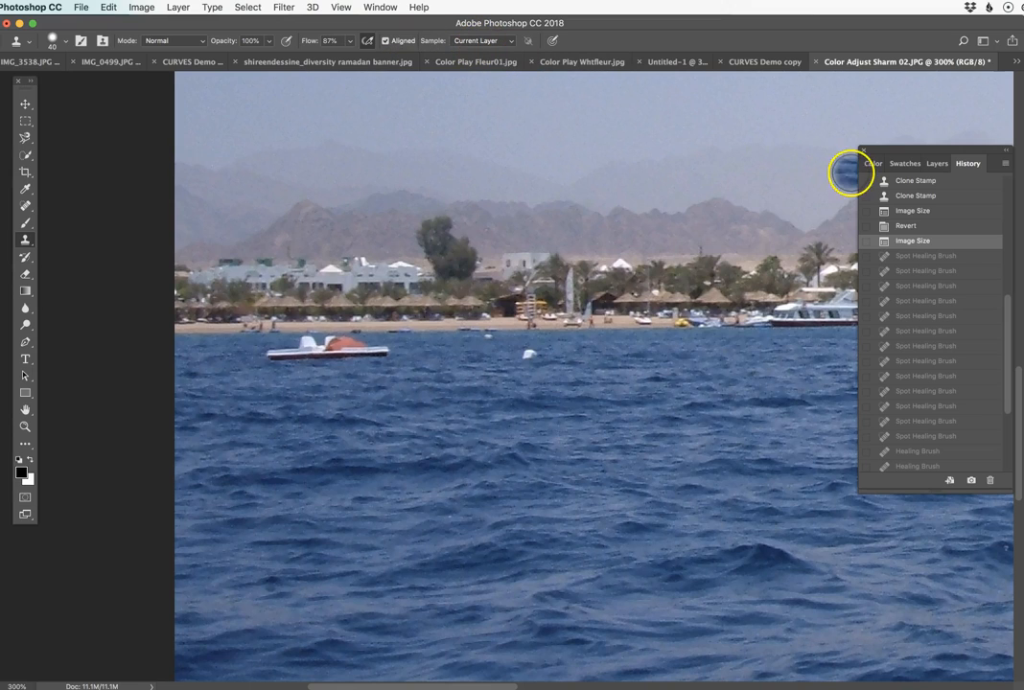
# Show the layers, then clone water sampled to the right of the small boat over its right half.
pyautogui.click(936, 165)
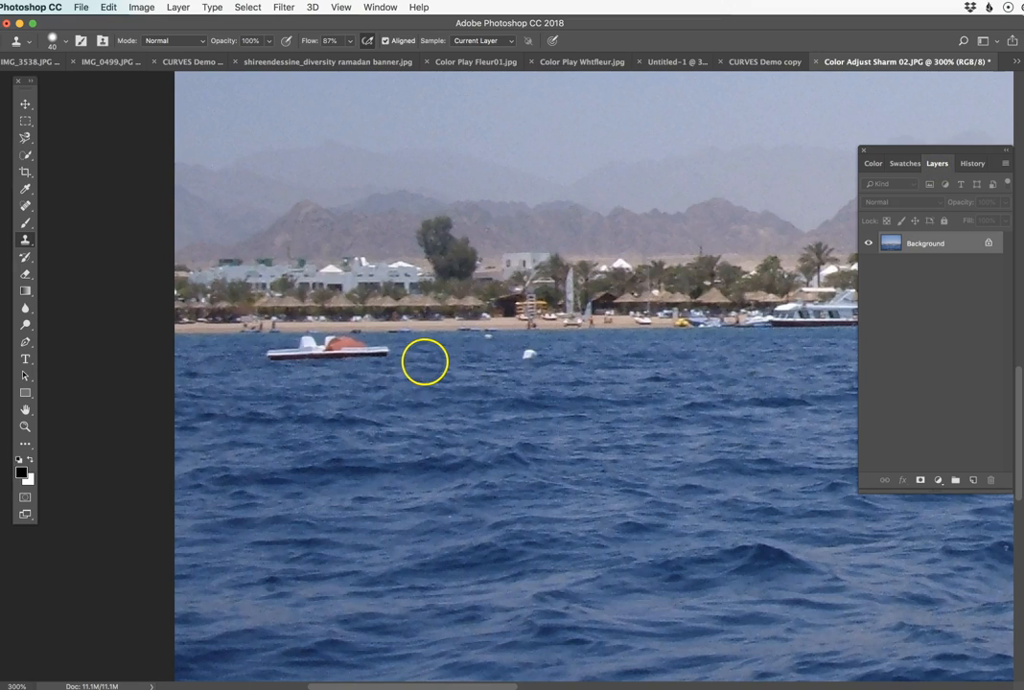
pyautogui.keyDown('alt'); pyautogui.click(432, 357); pyautogui.keyUp('alt')
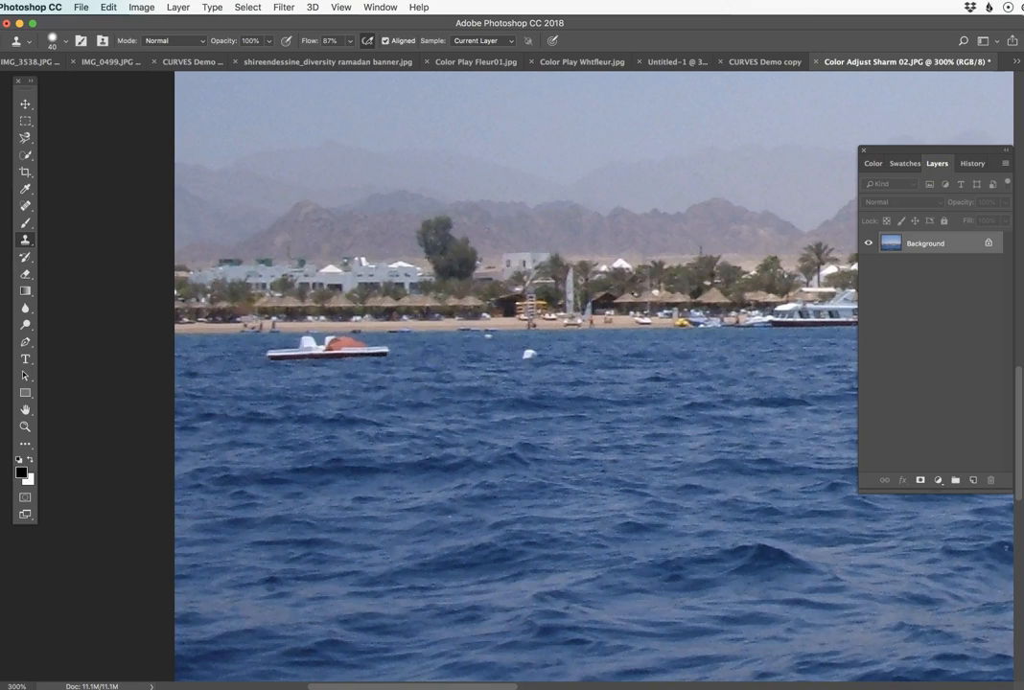
pyautogui.moveTo(391, 350); pyautogui.dragTo(349, 346)
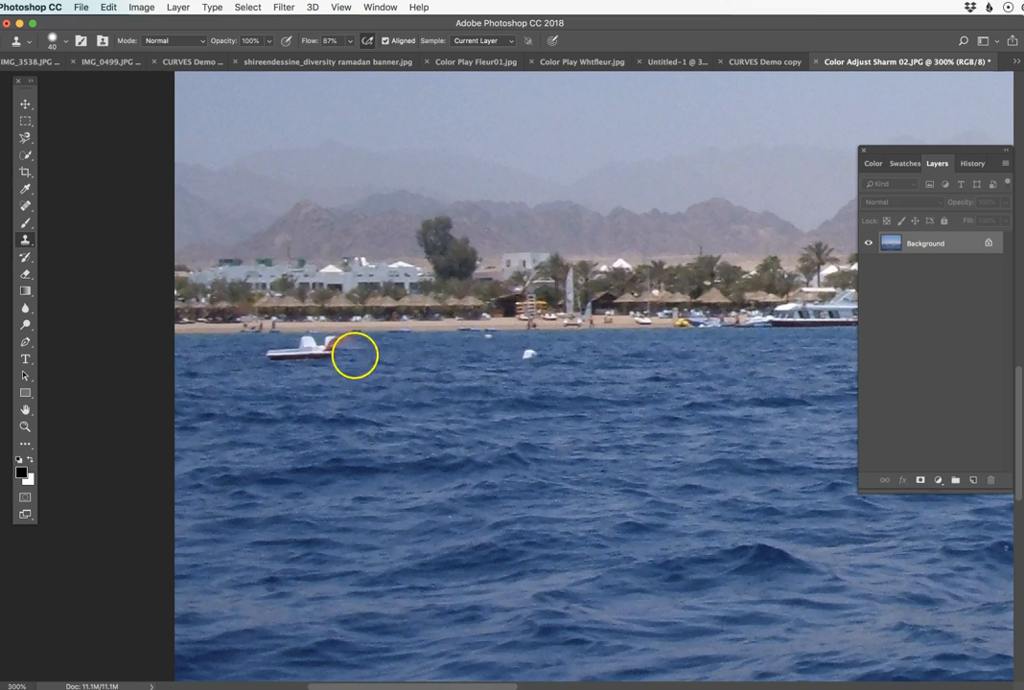
pyautogui.moveTo(369, 352); pyautogui.dragTo(347, 353)
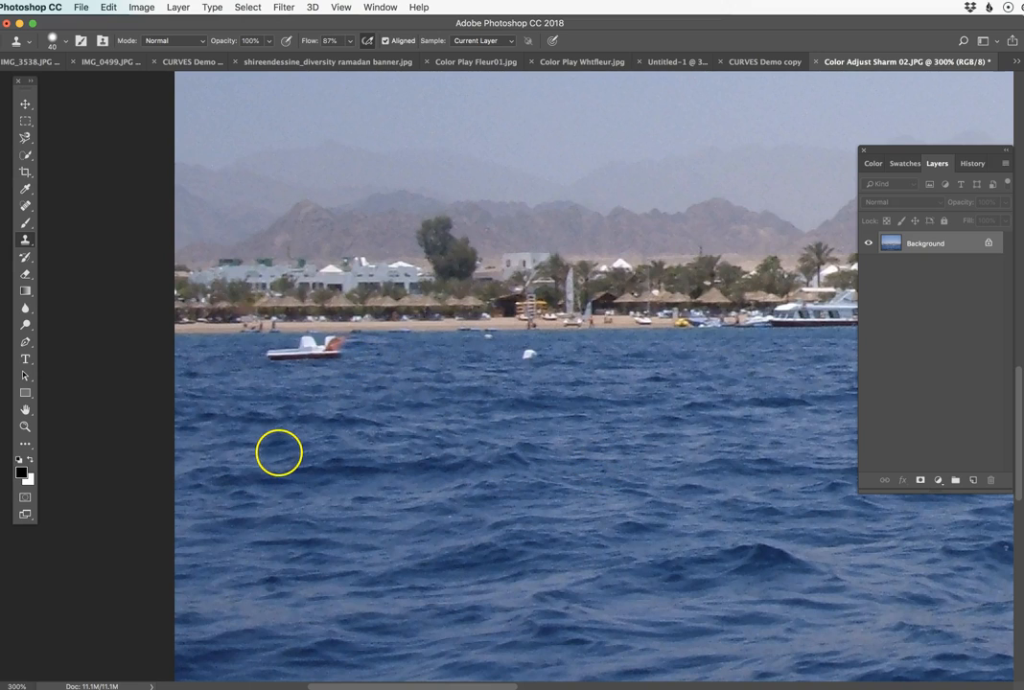
# Sample water to the left of the small boat and clone it over the left end and the remaining hull.
pyautogui.keyDown('alt'); pyautogui.click(209, 356); pyautogui.keyUp('alt')
pyautogui.moveTo(246, 355); pyautogui.dragTo(256, 355)
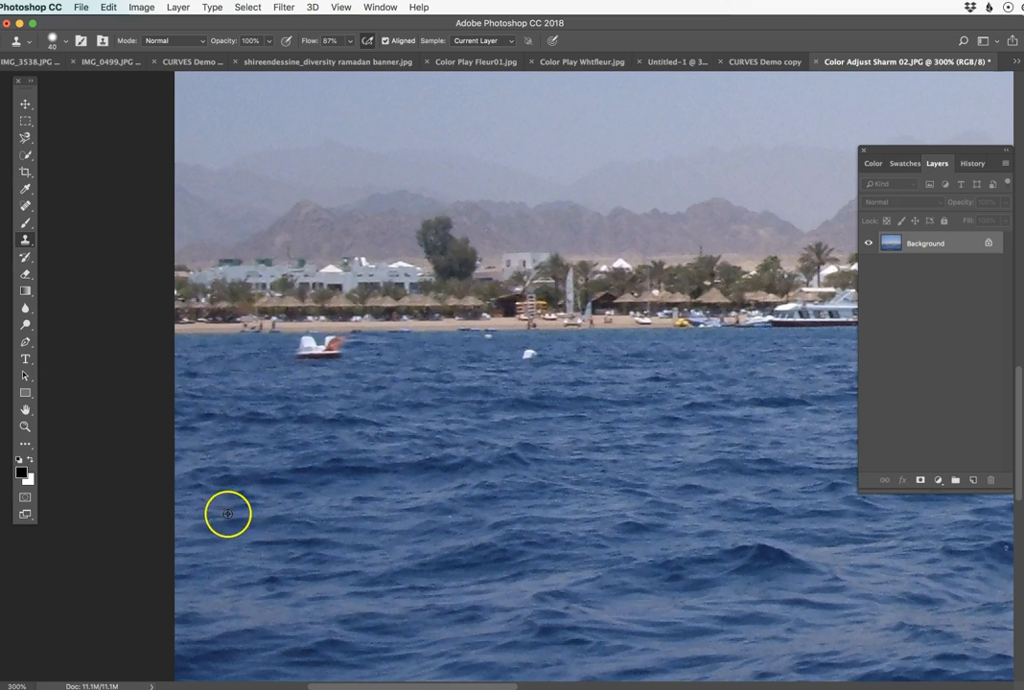
pyautogui.moveTo(285, 354); pyautogui.dragTo(336, 350)
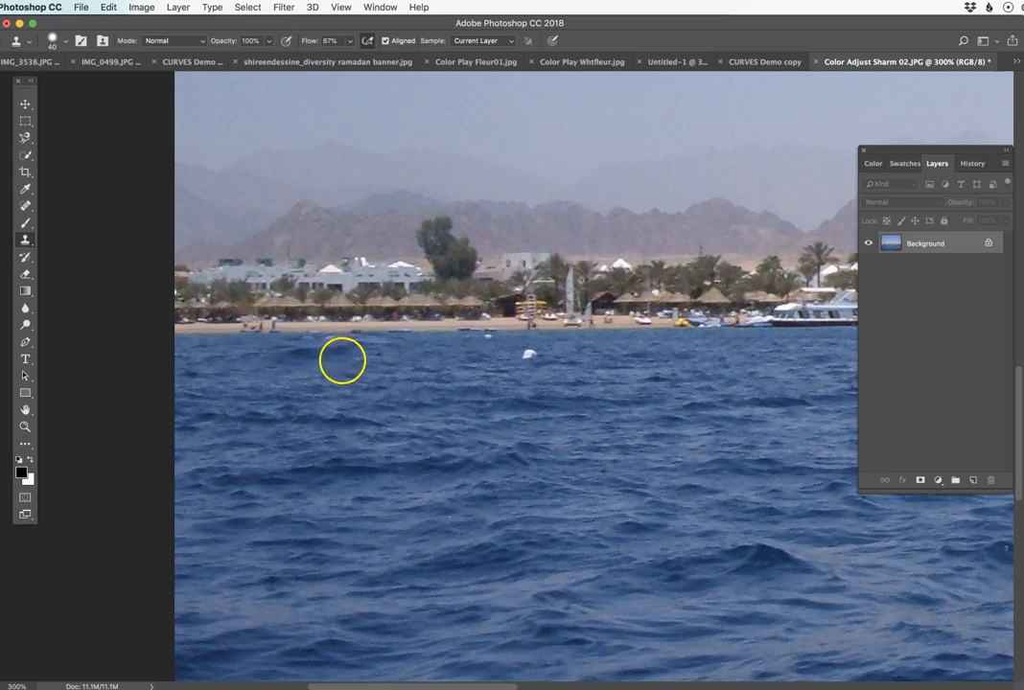
# Reduce the Clone Stamp brush to 20 px and clone water over the light streak at the dark wave near the beach.
pyautogui.keyDown('super'); pyautogui.click(327, 392); pyautogui.keyUp('super')
pyautogui.keyDown('super'); pyautogui.click(334, 387); pyautogui.keyUp('super')
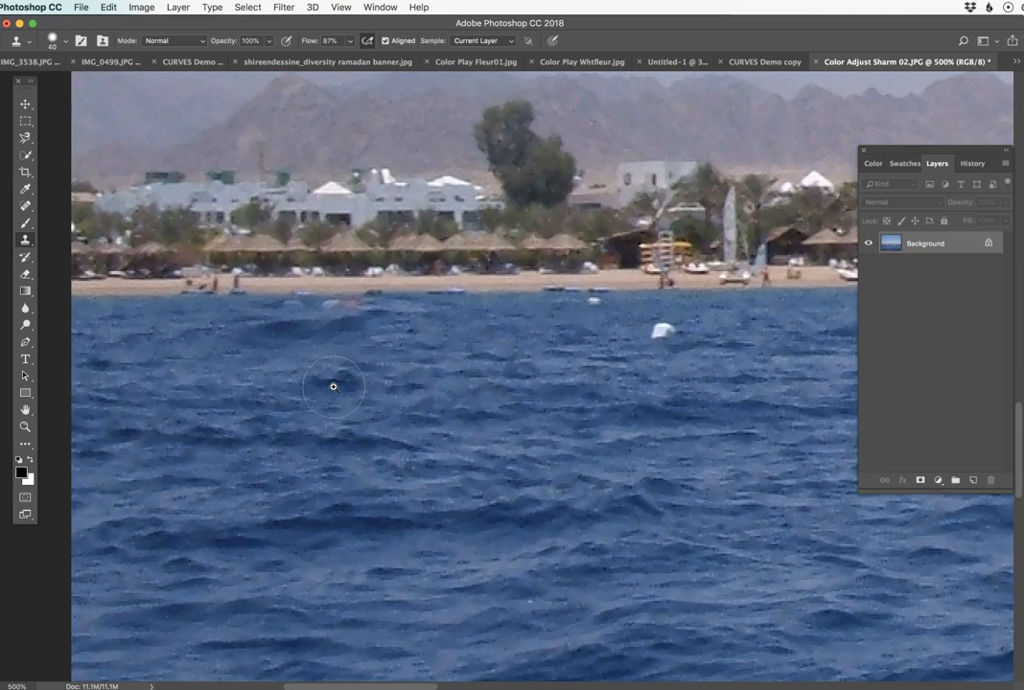
pyautogui.keyDown('super'); pyautogui.click(336, 379); pyautogui.keyUp('super')
pyautogui.moveTo(342, 351); pyautogui.dragTo(345, 376)
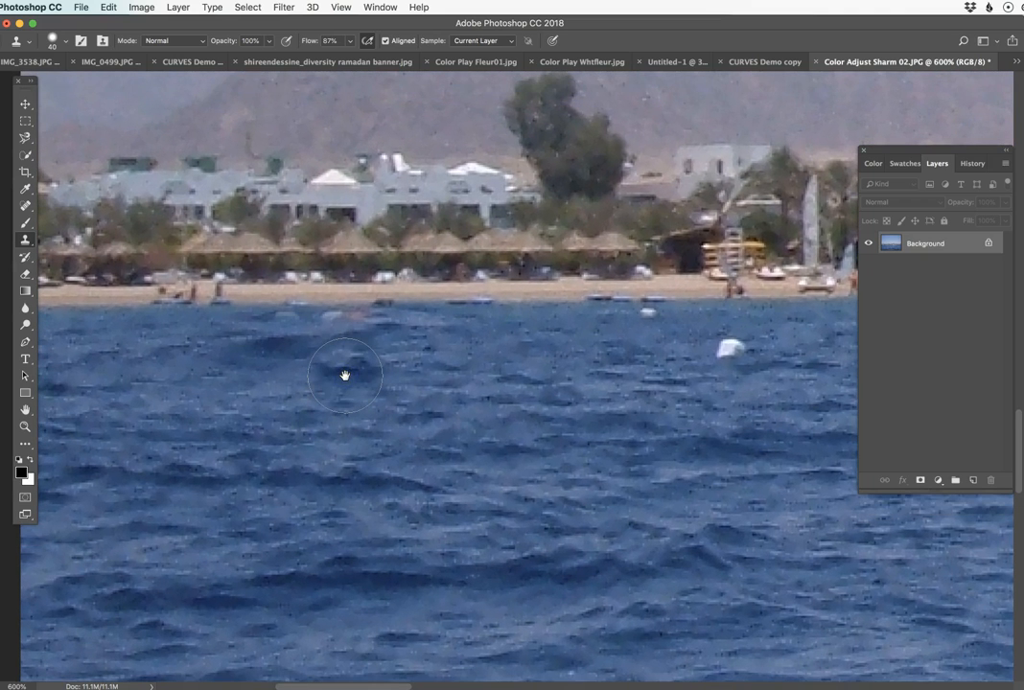
pyautogui.press('[')
pyautogui.press('[')
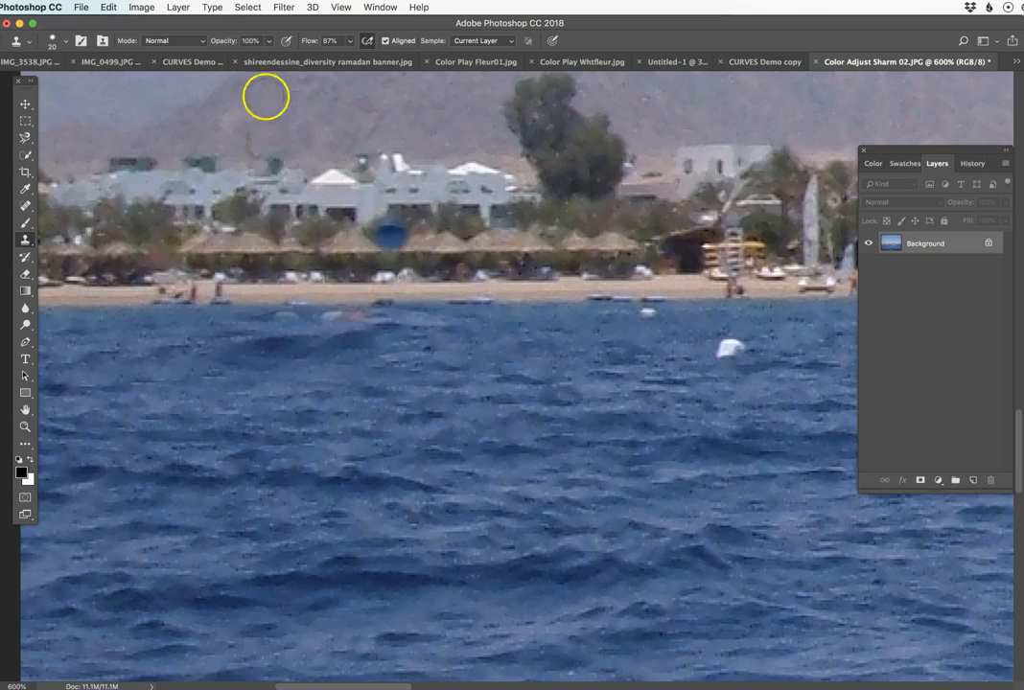
pyautogui.click(65, 42)
pyautogui.click(65, 43)
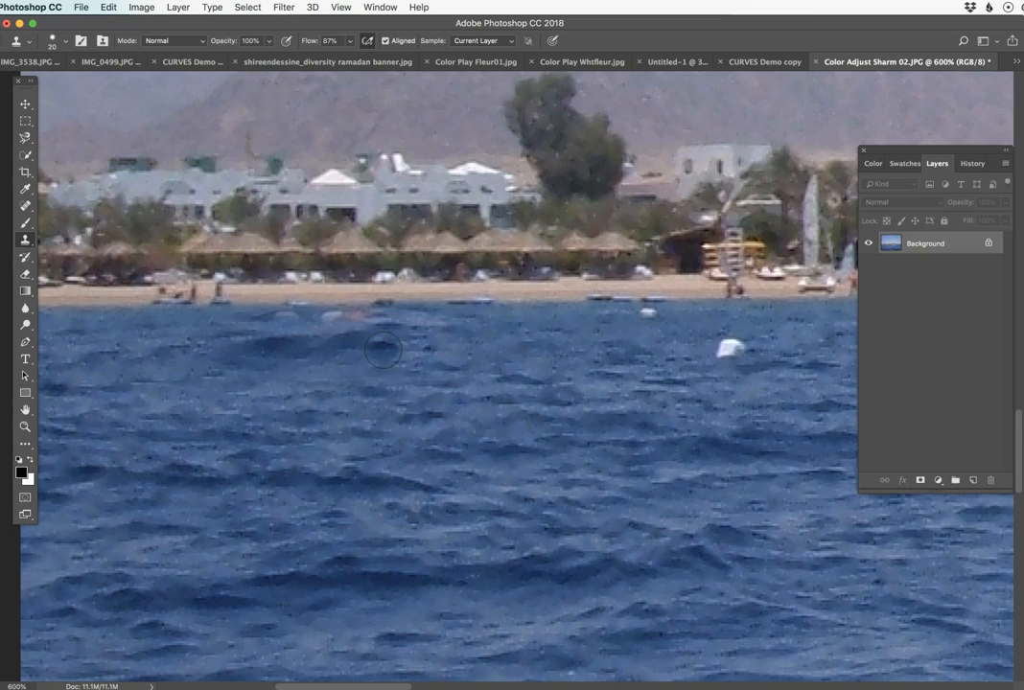
pyautogui.moveTo(383, 351); pyautogui.dragTo(389, 333)
# Reduce the brush to 9 px, sample clean water along the shoreline and clone it over the remaining pale boat marks.
pyautogui.press('[')
pyautogui.press('[')
pyautogui.press('[')
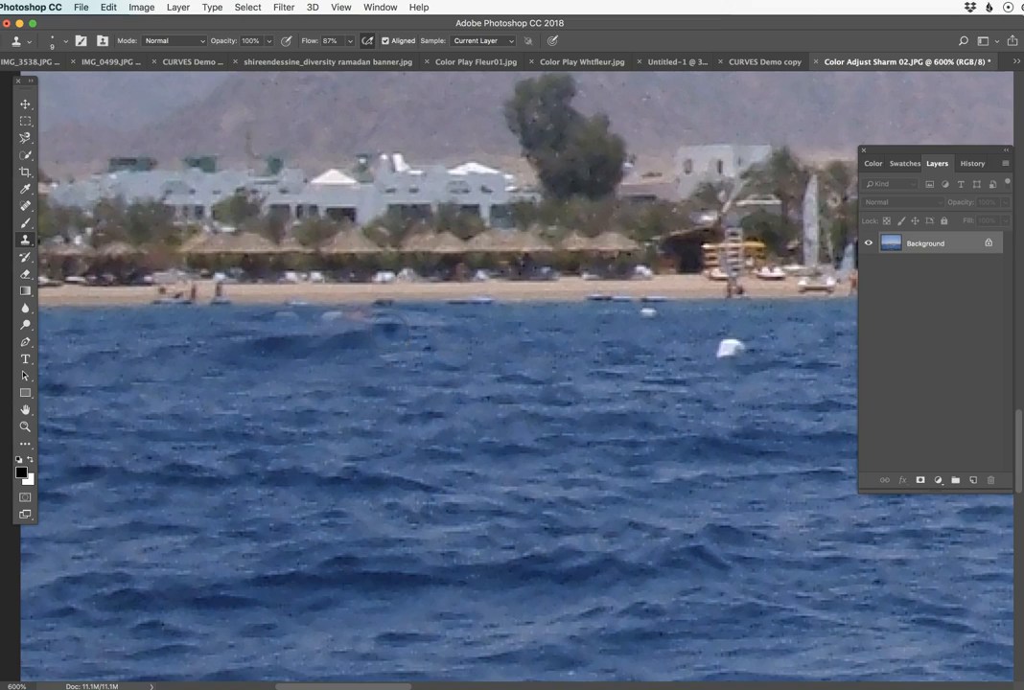
pyautogui.keyDown('alt'); pyautogui.click(246, 318); pyautogui.keyUp('alt')
pyautogui.moveTo(362, 318); pyautogui.dragTo(390, 319)
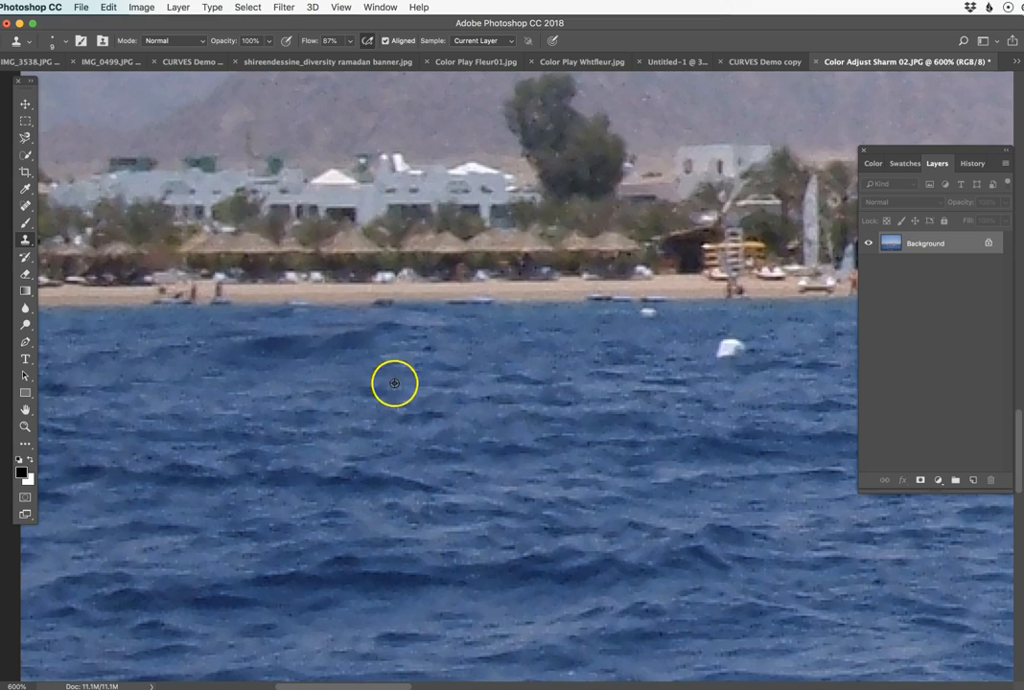
# Sample nearby water and clone it over the two white buoys off the beach with a 20 px brush.
pyautogui.keyDown('alt'); pyautogui.click(529, 394); pyautogui.keyUp('alt')
pyautogui.keyDown('alt'); pyautogui.click(556, 395); pyautogui.keyUp('alt')
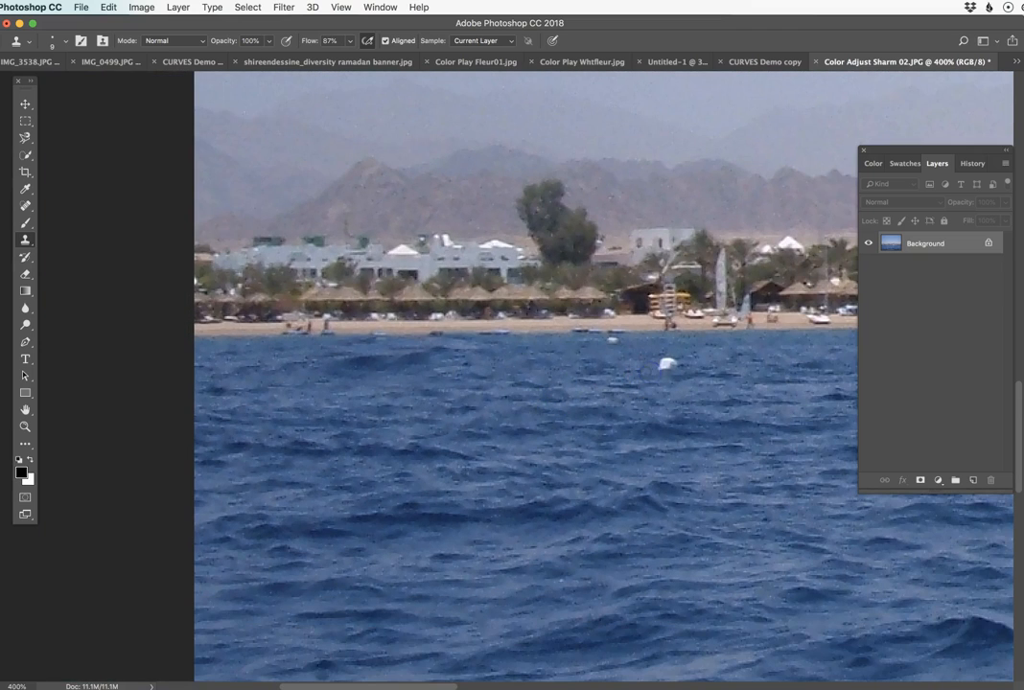
pyautogui.keyDown('alt'); pyautogui.click(562, 361); pyautogui.keyUp('alt')
pyautogui.click(614, 345)
pyautogui.moveTo(693, 362)
pyautogui.mouseDown()
pyautogui.moveTo(742, 363)
pyautogui.moveTo(669, 357)
pyautogui.mouseUp()
# Remove the white glints from the foreground waves with the content-aware Spot Healing Brush.
pyautogui.keyDown('alt'); pyautogui.click(516, 445); pyautogui.keyUp('alt')
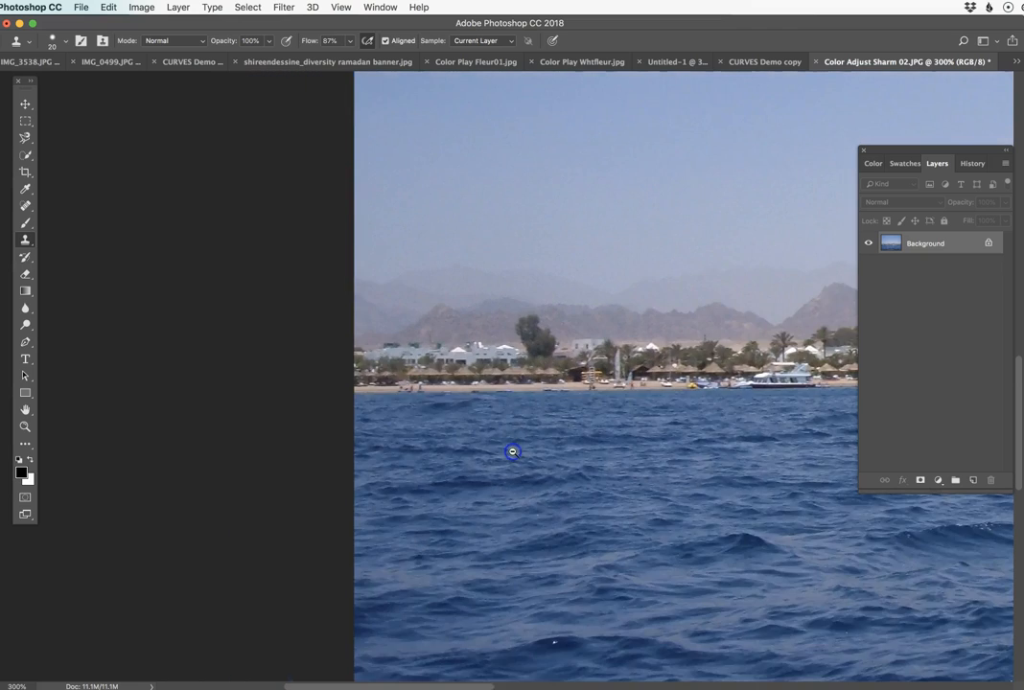
pyautogui.keyDown('alt'); pyautogui.click(518, 453); pyautogui.keyUp('alt')
pyautogui.keyDown('alt'); pyautogui.click(516, 428); pyautogui.keyUp('alt')
pyautogui.moveTo(596, 432); pyautogui.dragTo(418, 466)
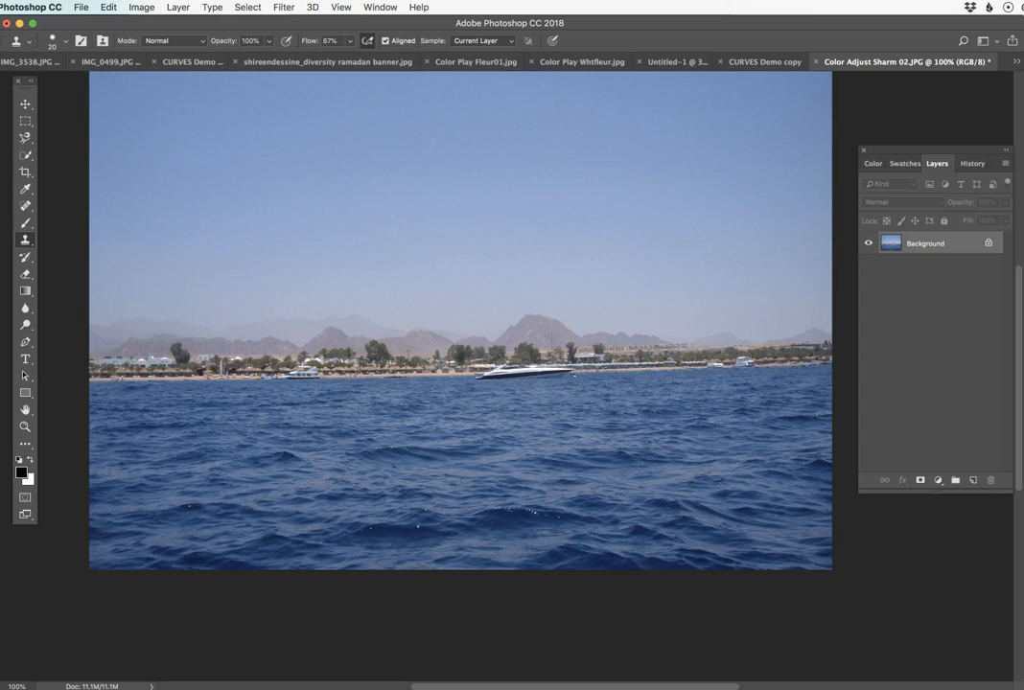
pyautogui.click(25, 205)
pyautogui.click(91, 204)
pyautogui.moveTo(557, 519); pyautogui.dragTo(513, 511)
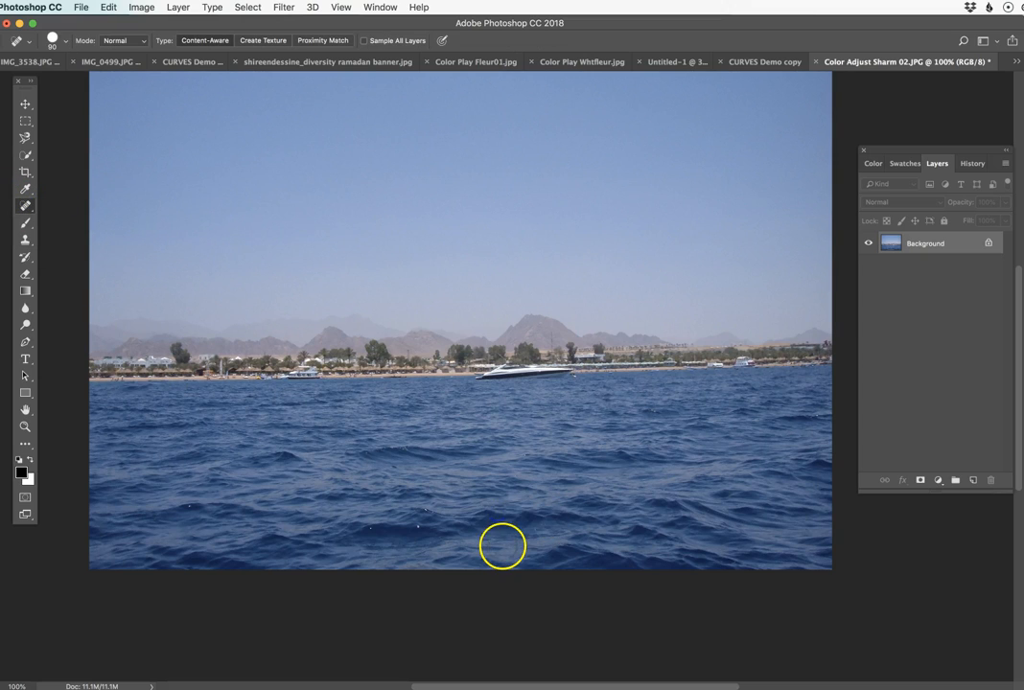
pyautogui.moveTo(427, 529); pyautogui.dragTo(430, 522)
pyautogui.moveTo(197, 503); pyautogui.dragTo(197, 503)
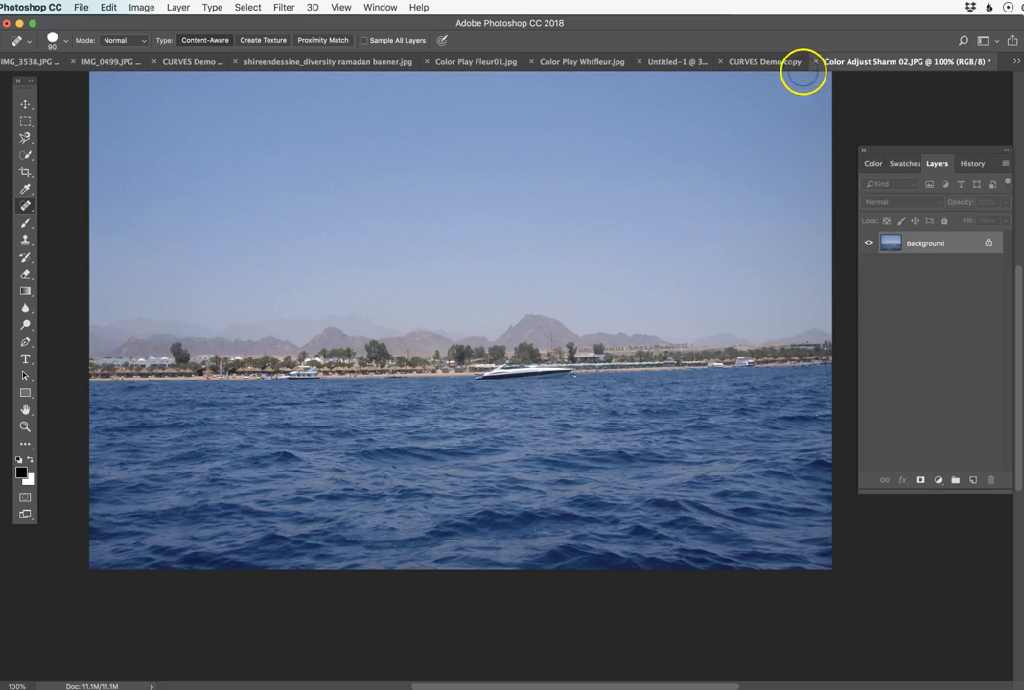
# Switch to the CURVES Demo copy document and add a new empty layer above the Background.
pyautogui.click(772, 61)
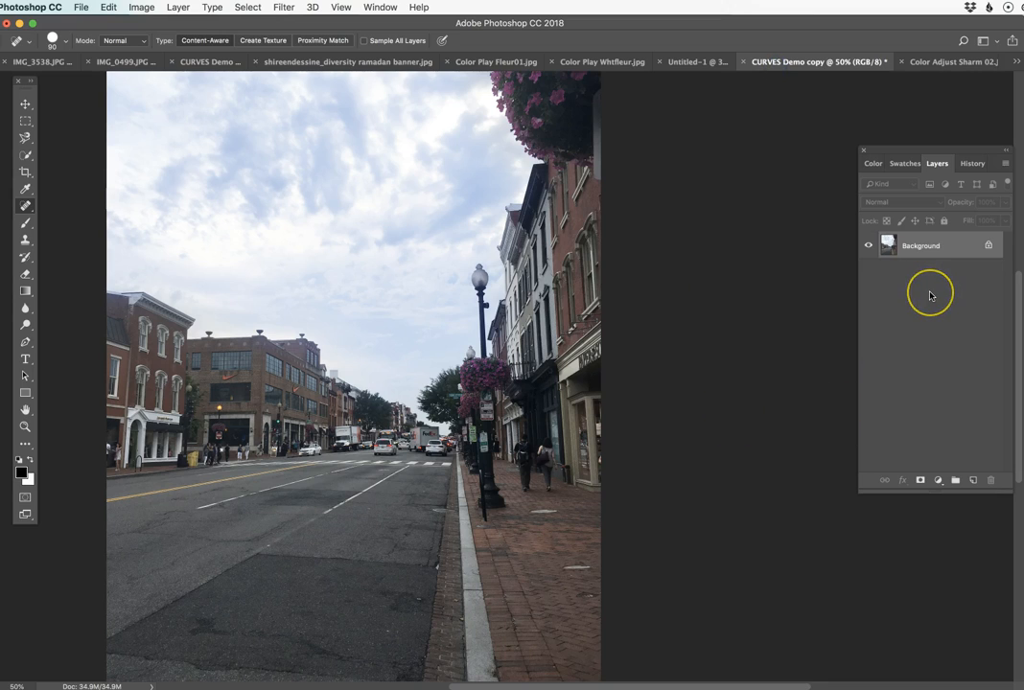
pyautogui.click(935, 251)
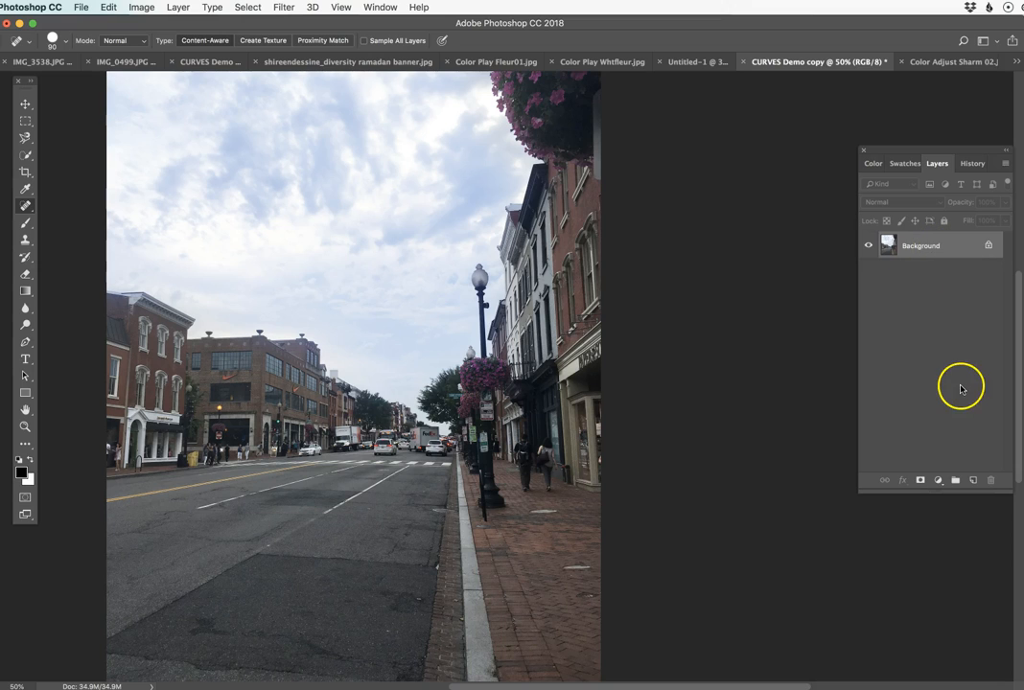
pyautogui.click(973, 479)
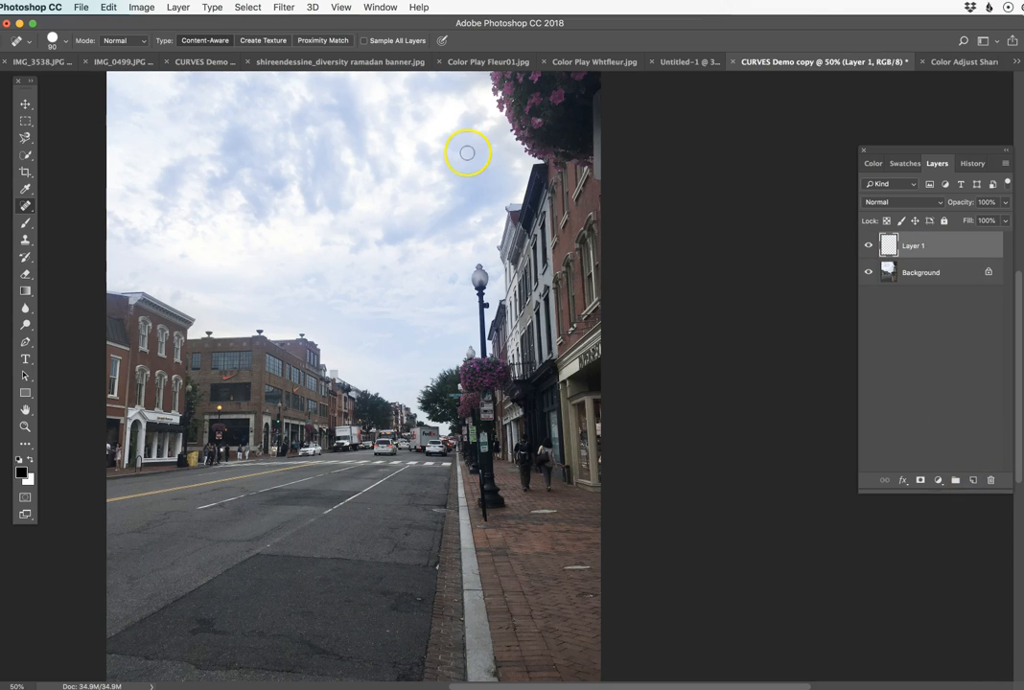
# Choose the Clone Stamp and set it to sample All Layers.
pyautogui.click(25, 239)
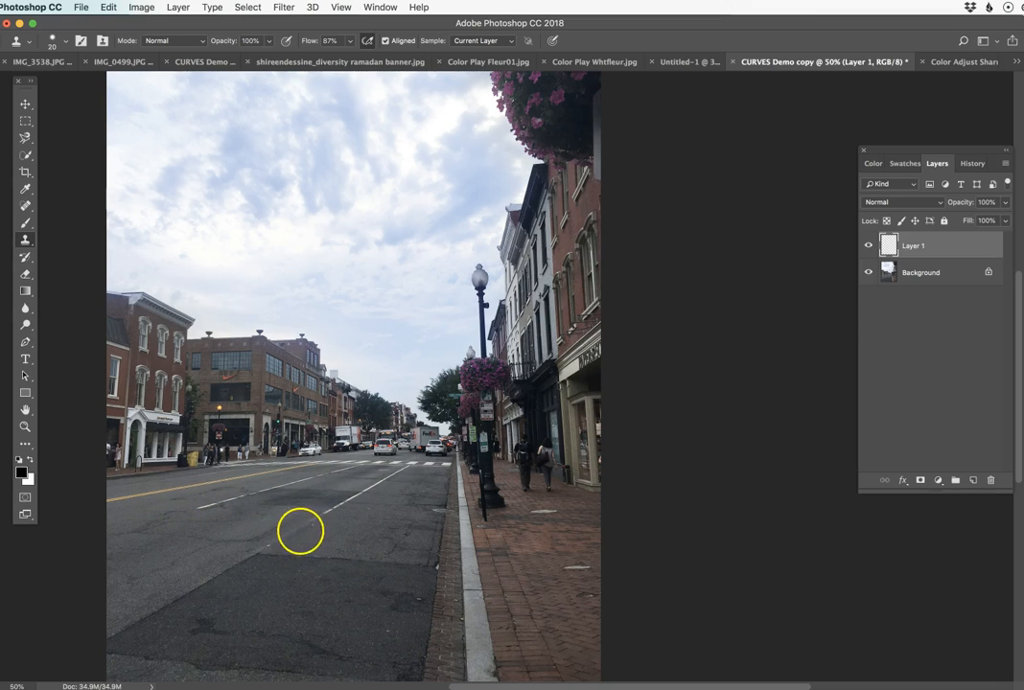
pyautogui.keyDown('super'); pyautogui.click(323, 547); pyautogui.keyUp('super')
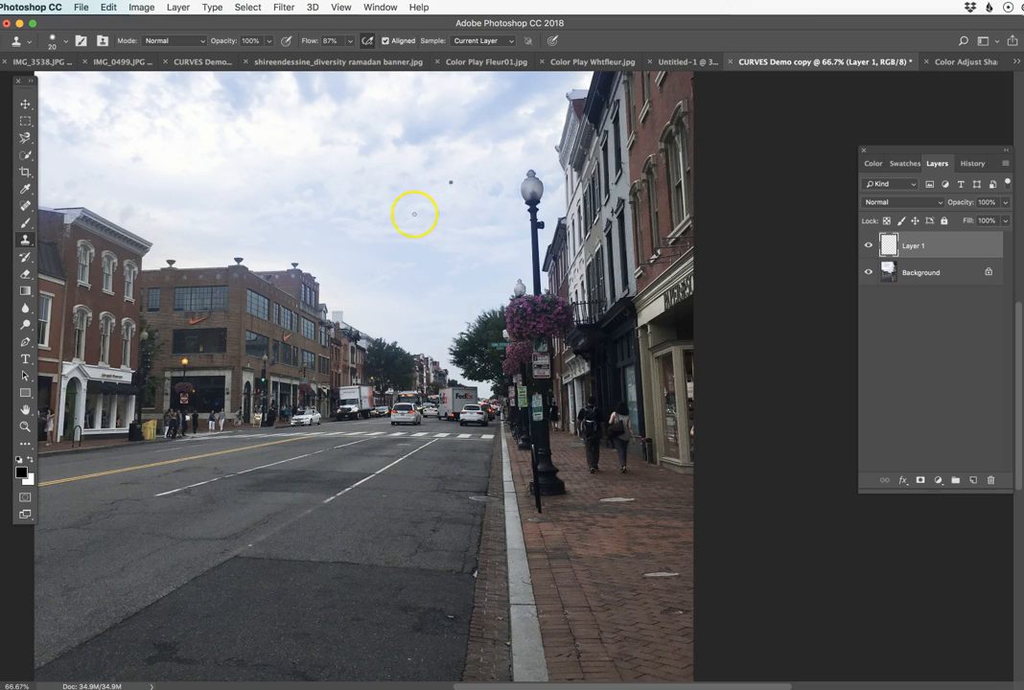
pyautogui.click(485, 40)
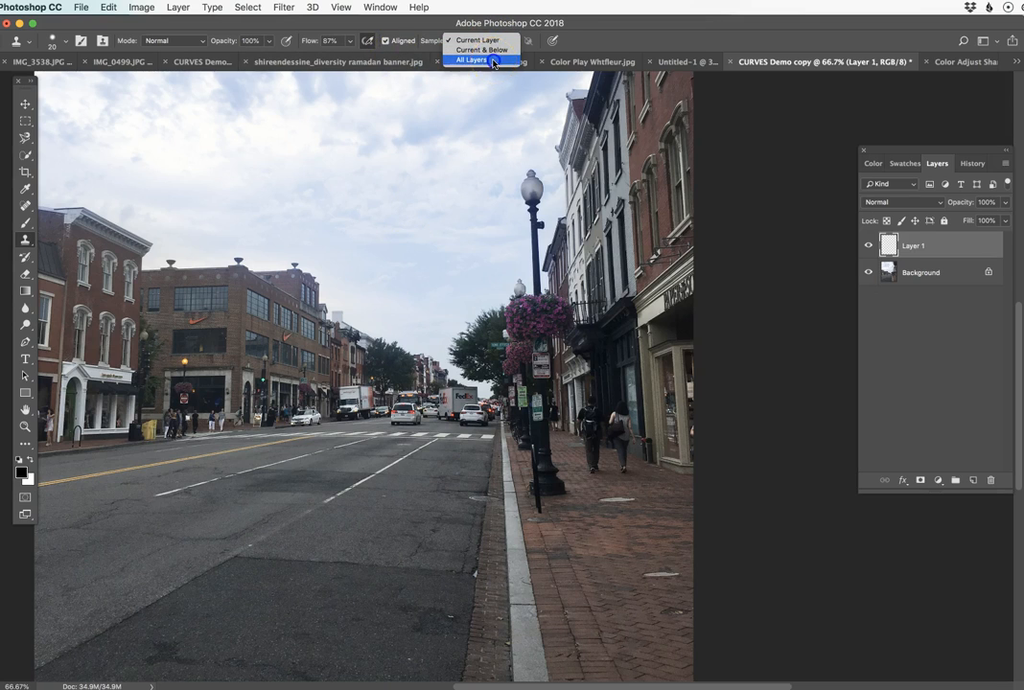
pyautogui.click(493, 61)
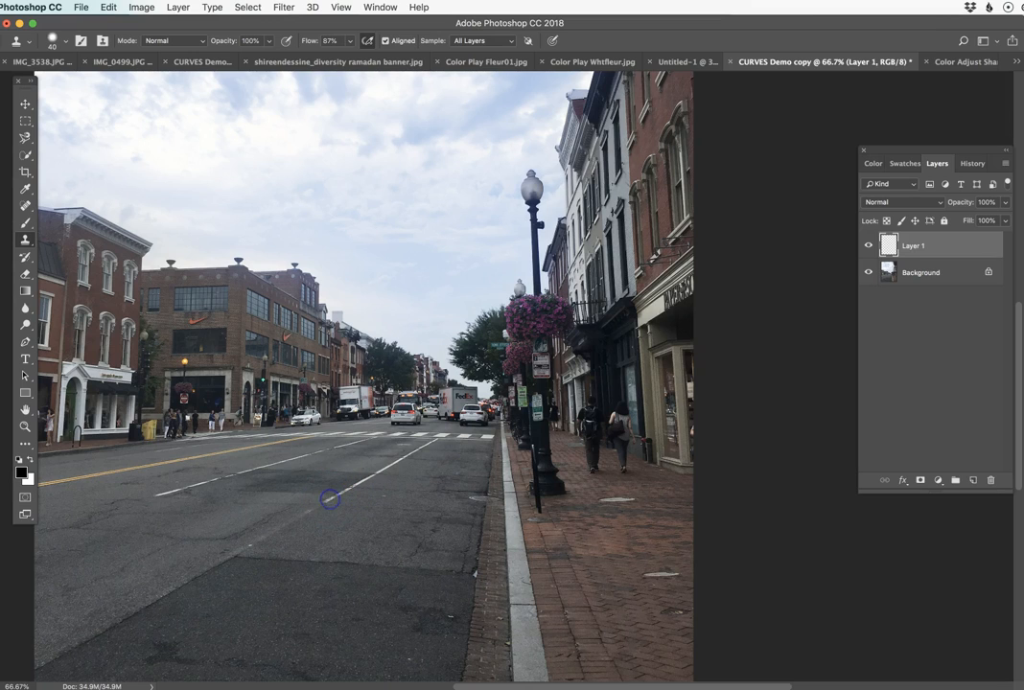
# Sample the near end of the white lane line and clone it farther down the road on Layer 1 with a 40 px brush.
pyautogui.keyDown('super'); pyautogui.click(316, 535); pyautogui.keyUp('super')
pyautogui.keyDown('super'); pyautogui.click(321, 530); pyautogui.keyUp('super')
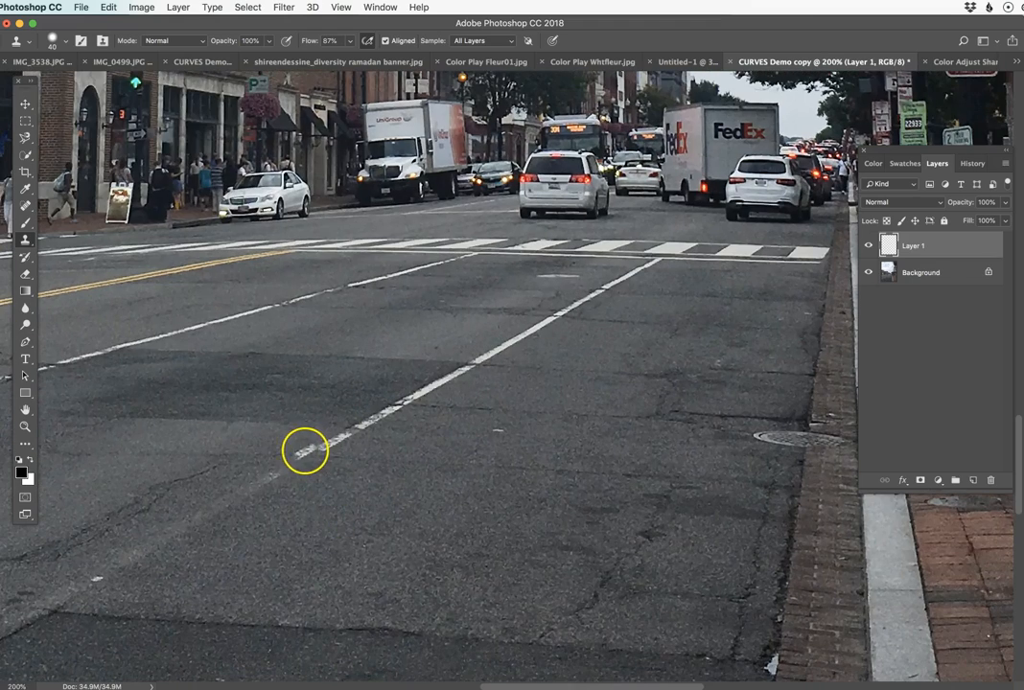
pyautogui.keyDown('alt'); pyautogui.click(314, 452); pyautogui.keyUp('alt')
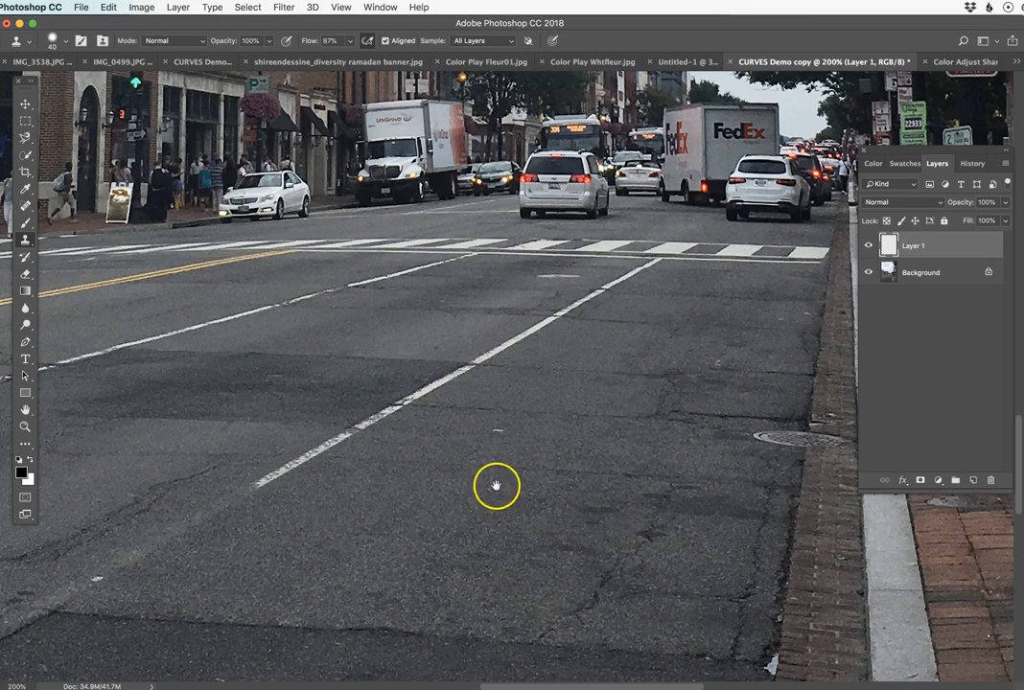
pyautogui.scroll(-3, 450, 486)
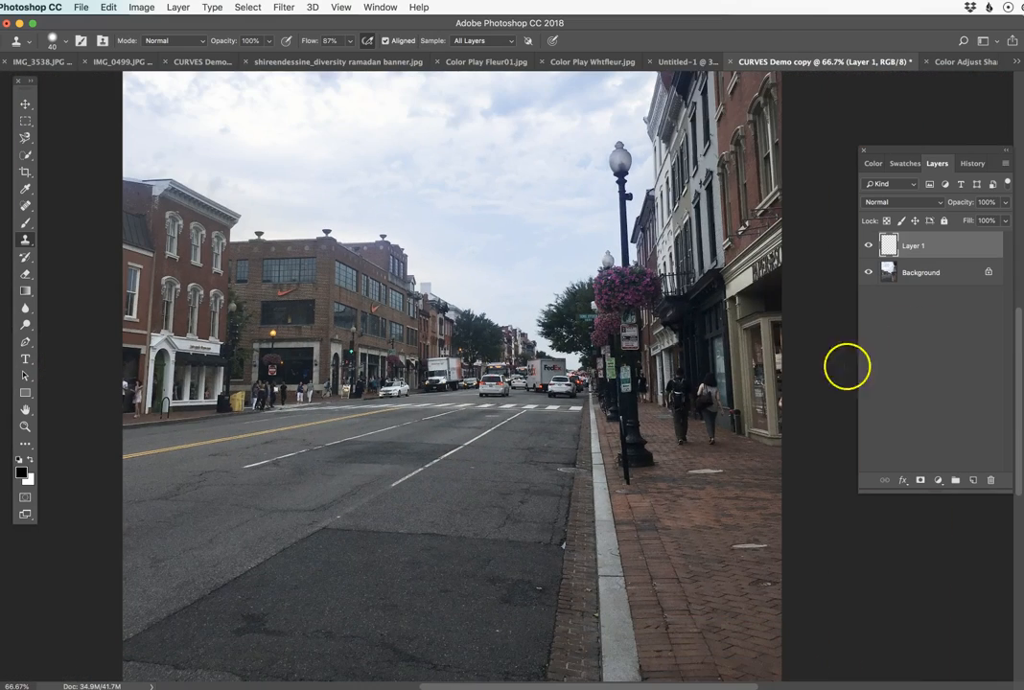
# Hide and show Layer 1 to compare the street with and without the cloned line.
pyautogui.click(869, 246)
pyautogui.click(869, 246)
pyautogui.click(869, 246)
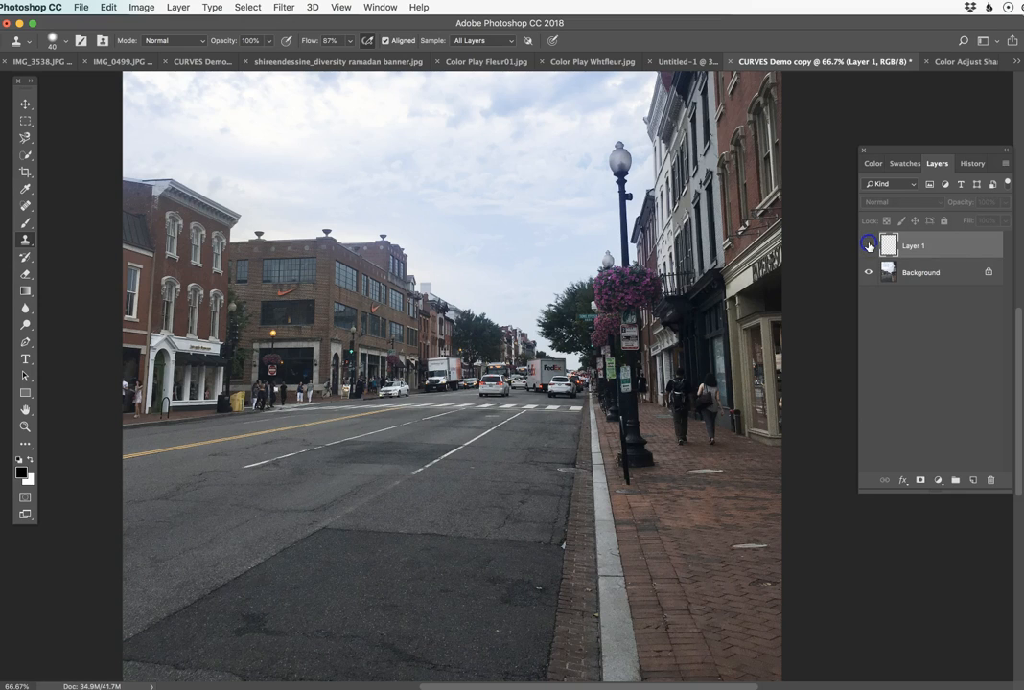
pyautogui.click(869, 245)
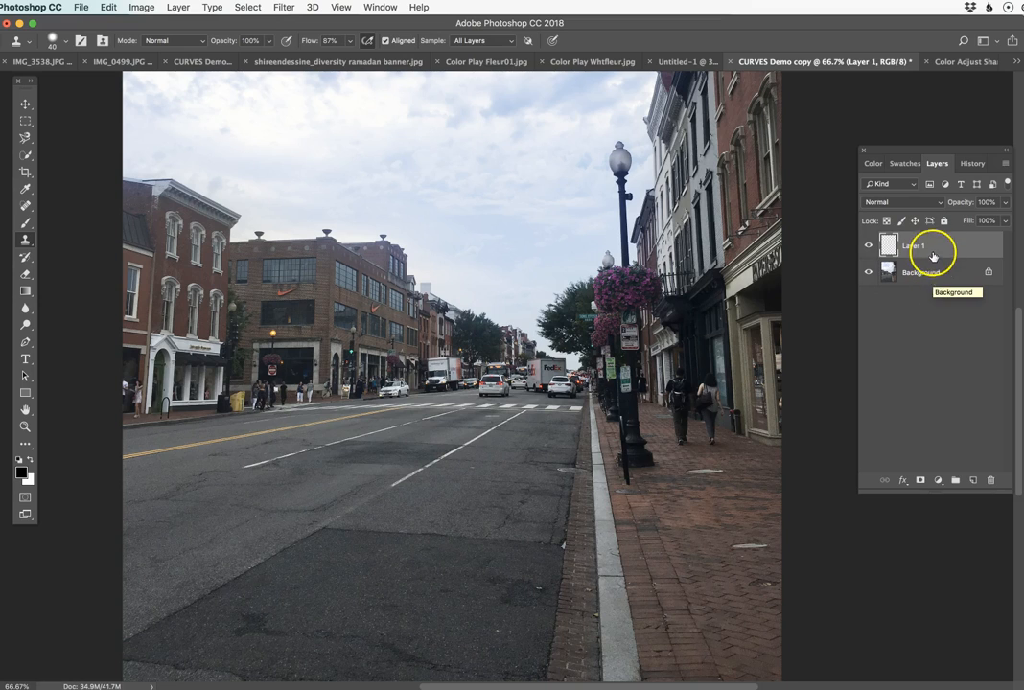
# Sample the white lane line again and extend it farther toward the dark asphalt patch on Layer 1.
pyautogui.keyDown('super'); pyautogui.click(364, 512); pyautogui.keyUp('super')
pyautogui.keyDown('super'); pyautogui.click(391, 497); pyautogui.keyUp('super')
pyautogui.keyDown('super'); pyautogui.click(392, 497); pyautogui.keyUp('super')
pyautogui.click(415, 422)
pyautogui.keyDown('alt'); pyautogui.click(539, 363); pyautogui.keyUp('alt')
pyautogui.click(425, 424)
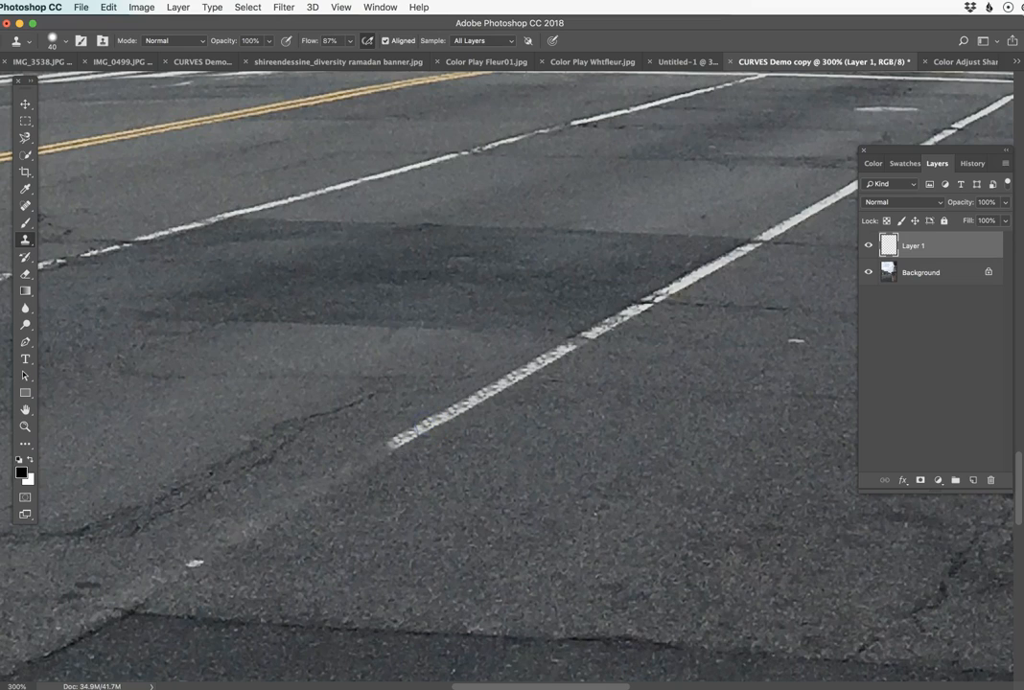
pyautogui.moveTo(368, 457)
pyautogui.mouseDown()
pyautogui.moveTo(311, 484)
pyautogui.moveTo(443, 475)
pyautogui.mouseUp()
pyautogui.keyDown('alt'); pyautogui.click(514, 381); pyautogui.keyUp('alt')
pyautogui.keyDown('alt'); pyautogui.click(514, 382); pyautogui.keyUp('alt')
pyautogui.keyDown('alt'); pyautogui.click(514, 382); pyautogui.keyUp('alt')
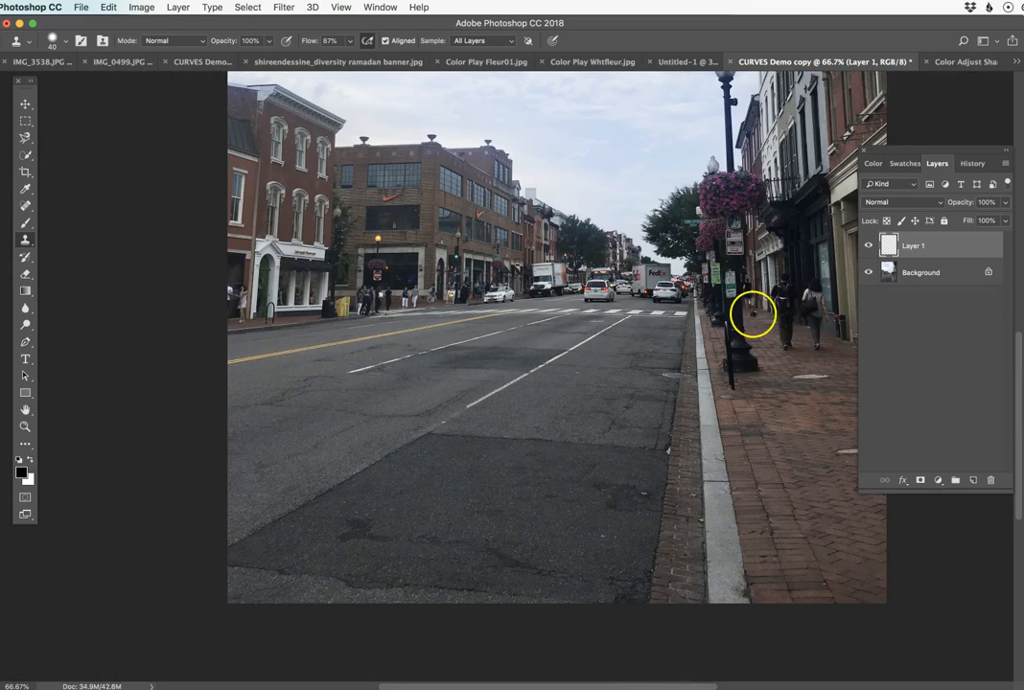
# Toggle Layer 1 to check the extended lane line, and review the Clone Stamp sampling options, keeping All Layers.
pyautogui.click(868, 246)
pyautogui.click(868, 246)
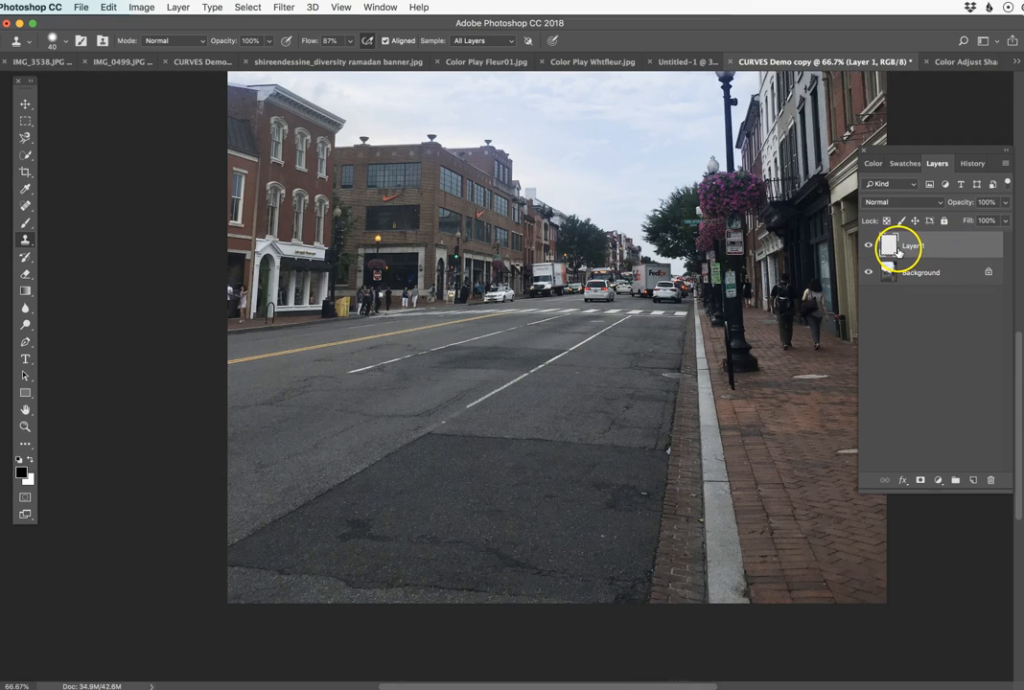
pyautogui.click(485, 42)
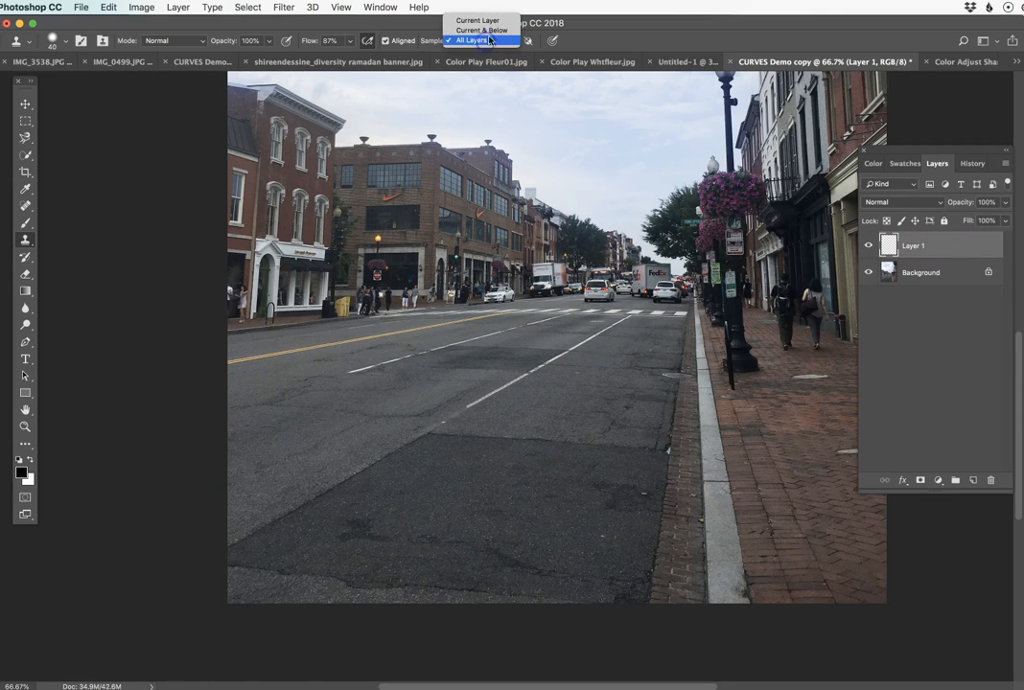
pyautogui.click(488, 42)
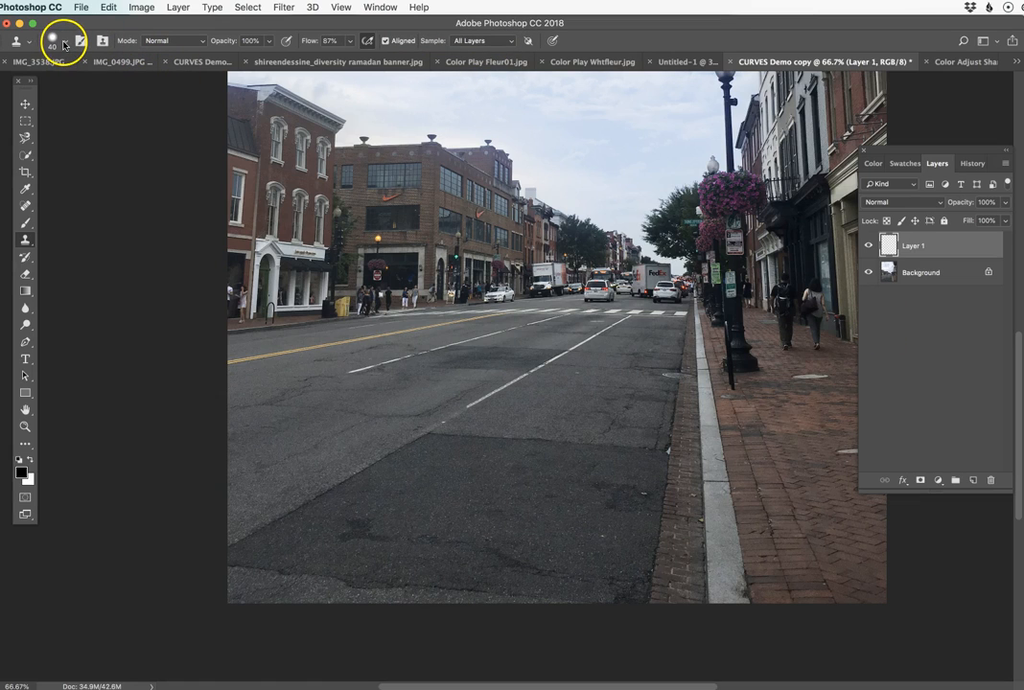
pyautogui.click(361, 43)
# Switch to the Spot Healing Brush for Layer 1 of the street photo.
pyautogui.click(24, 206)
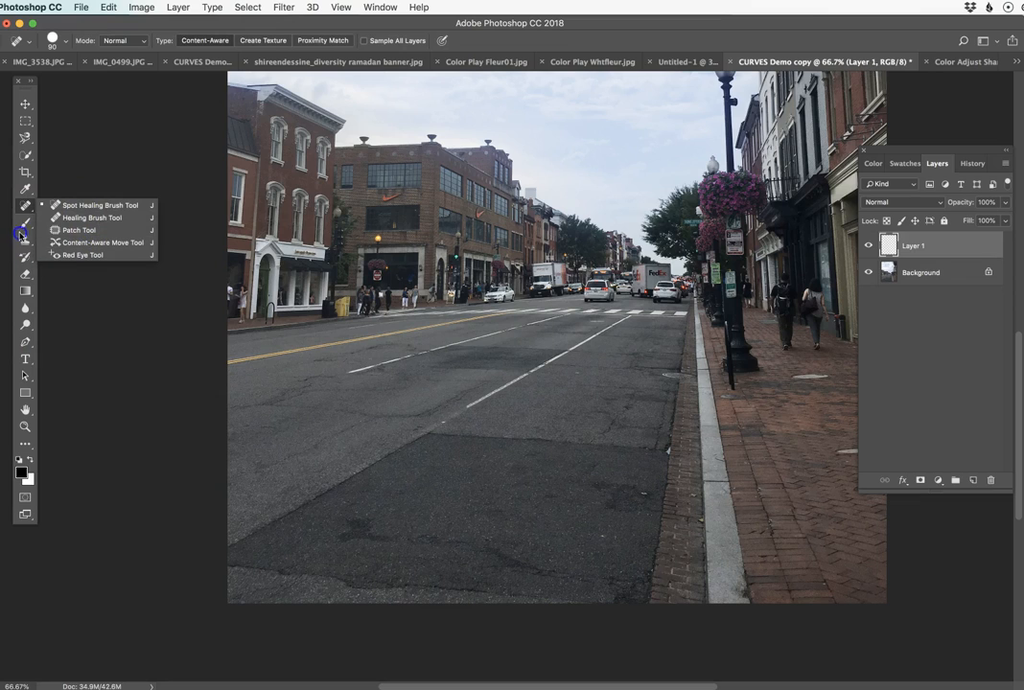
pyautogui.click(23, 206)
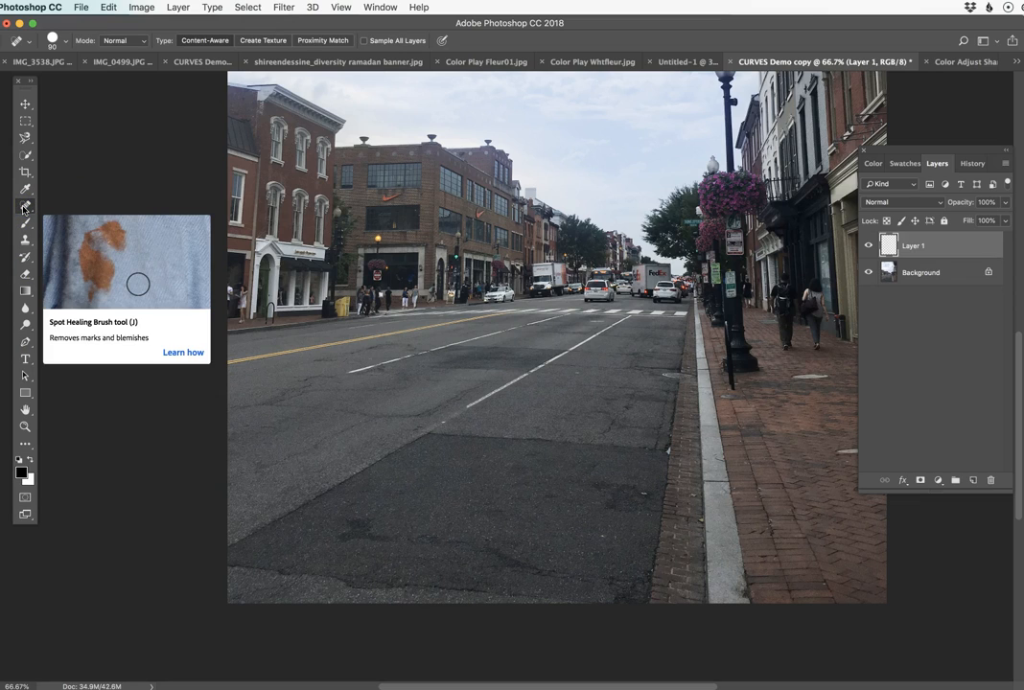